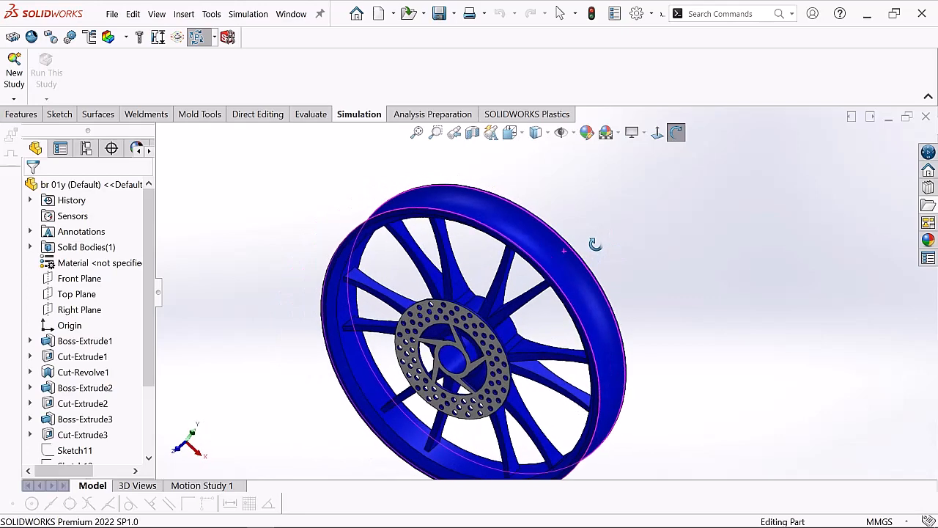
scroll(569, 300, up, 2)
drag(569, 300, 591, 306)
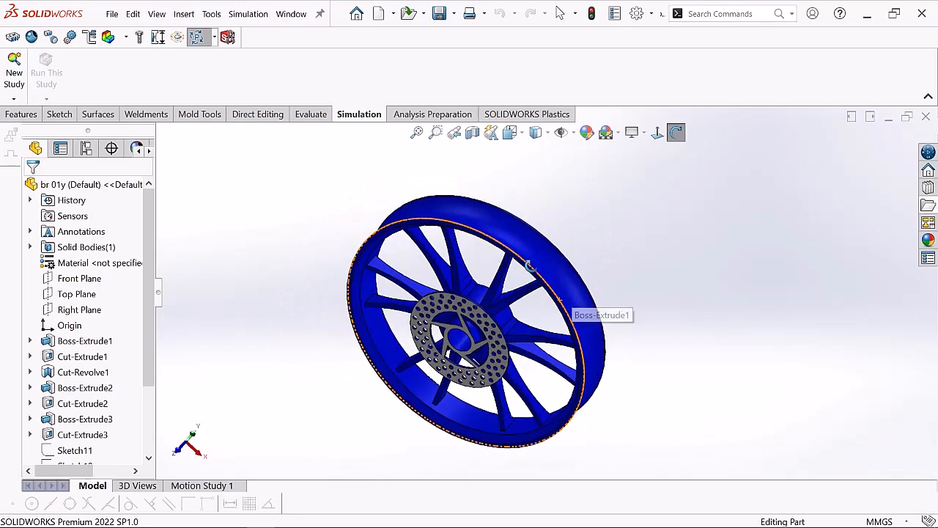
right_click(272, 172)
click(310, 184)
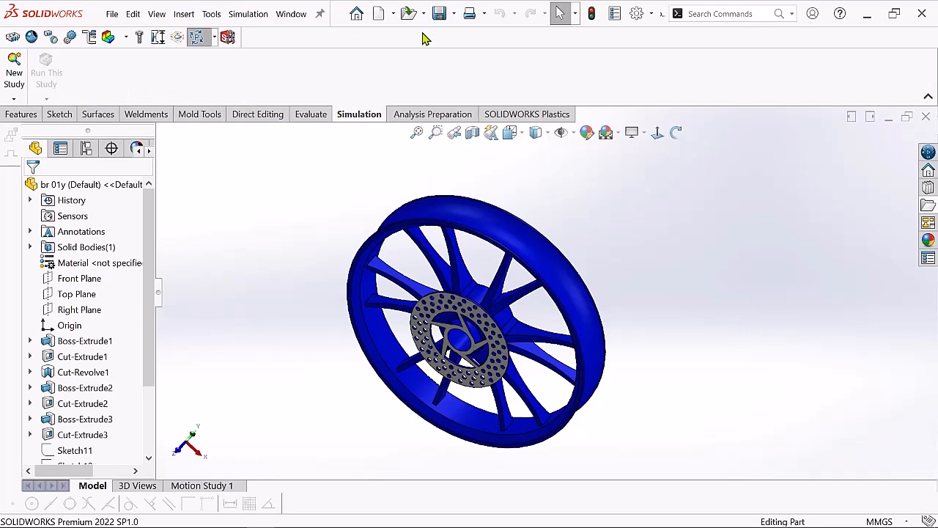
Step: Switch the SOLIDWORKS Simulation add-in off and on again, both as active and at start-up, and accept the add-in settings
click(651, 14)
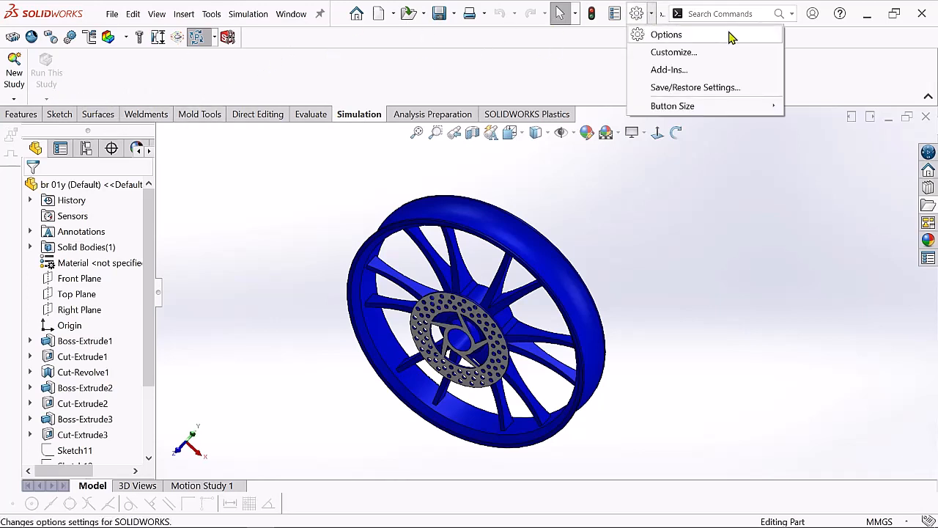
click(666, 71)
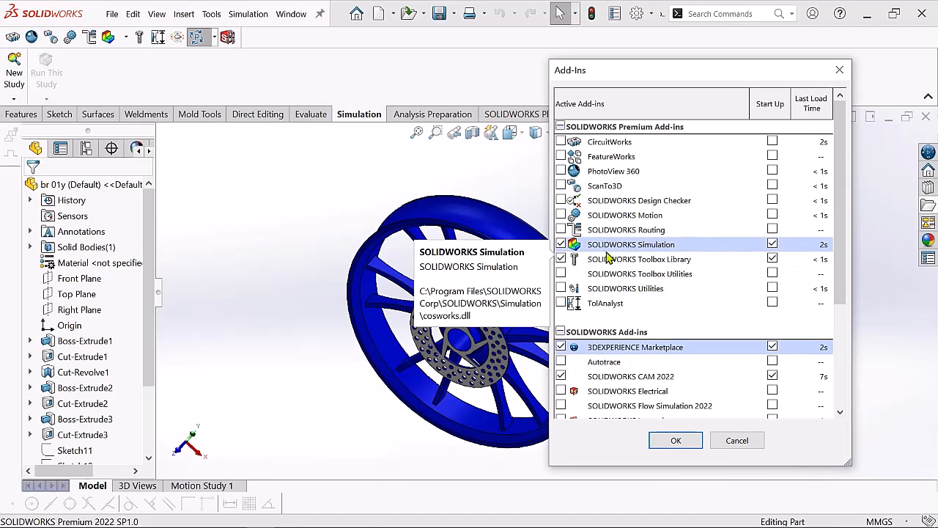
click(773, 244)
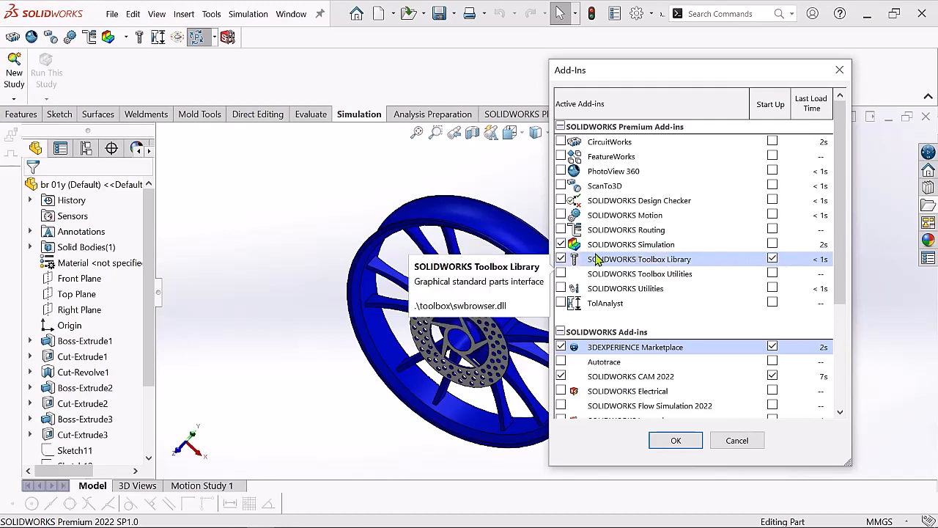
click(562, 246)
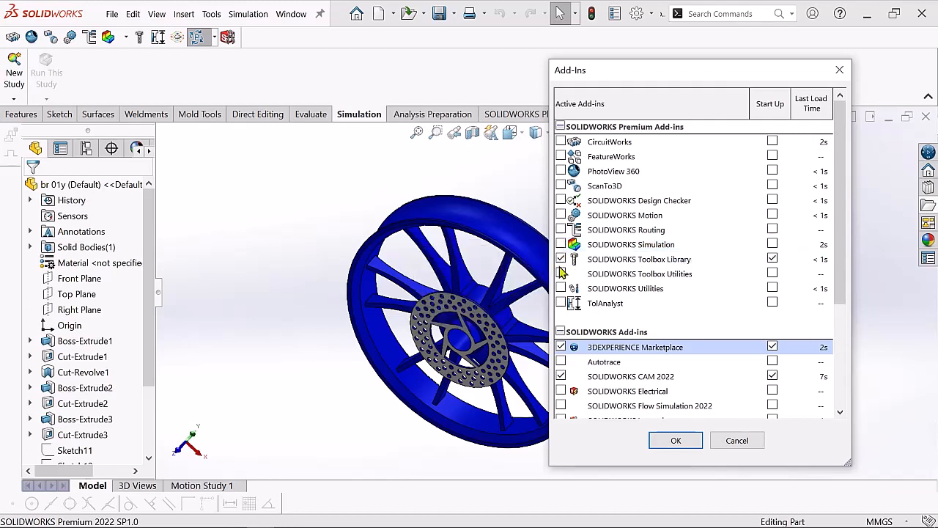
click(561, 244)
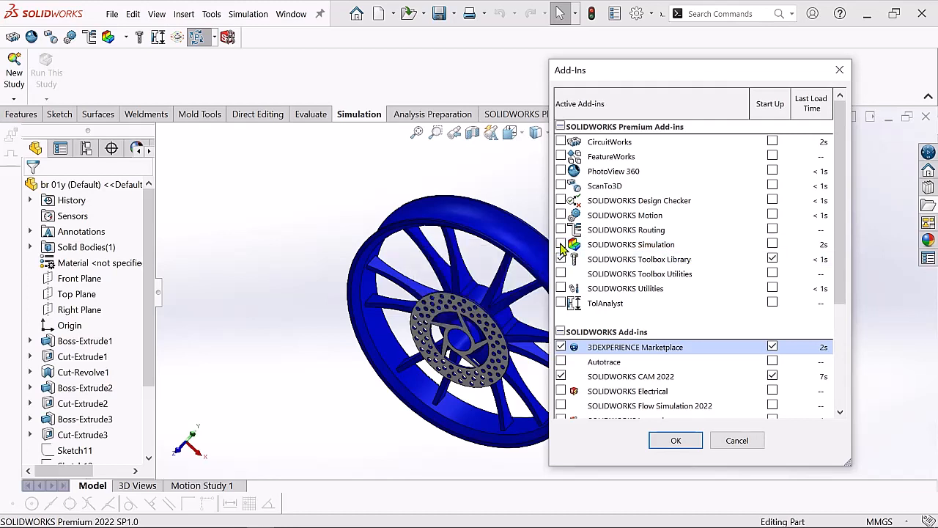
click(773, 244)
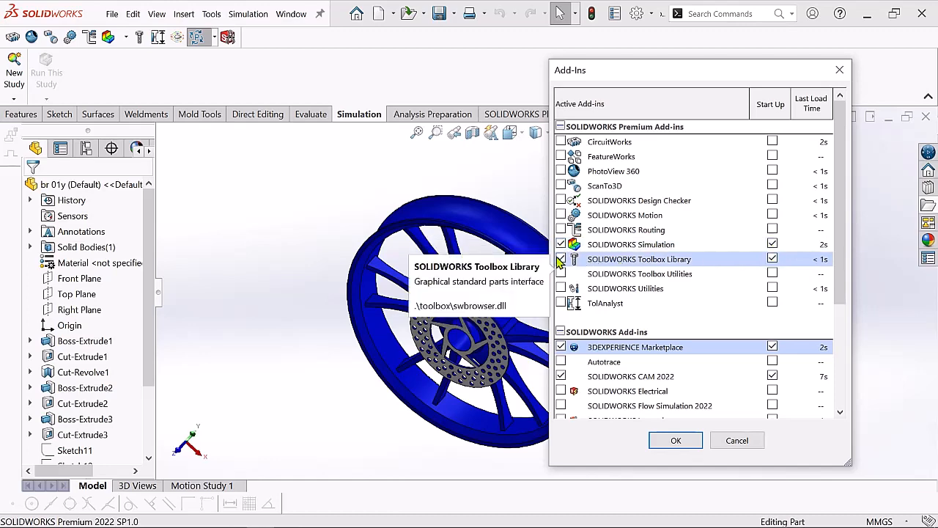
click(682, 440)
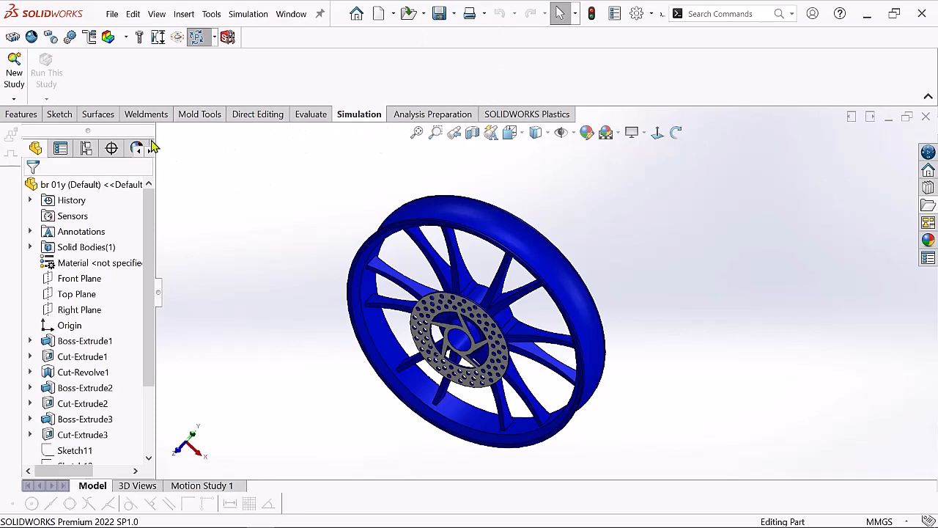
Step: Remove the Simulation tab from the CommandManager and restore it
right_click(356, 121)
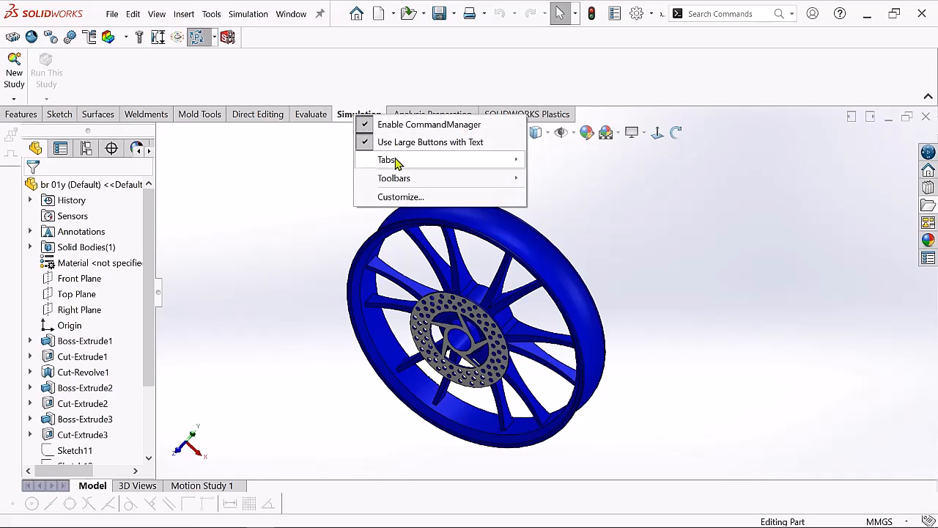
mouse_move(398, 162)
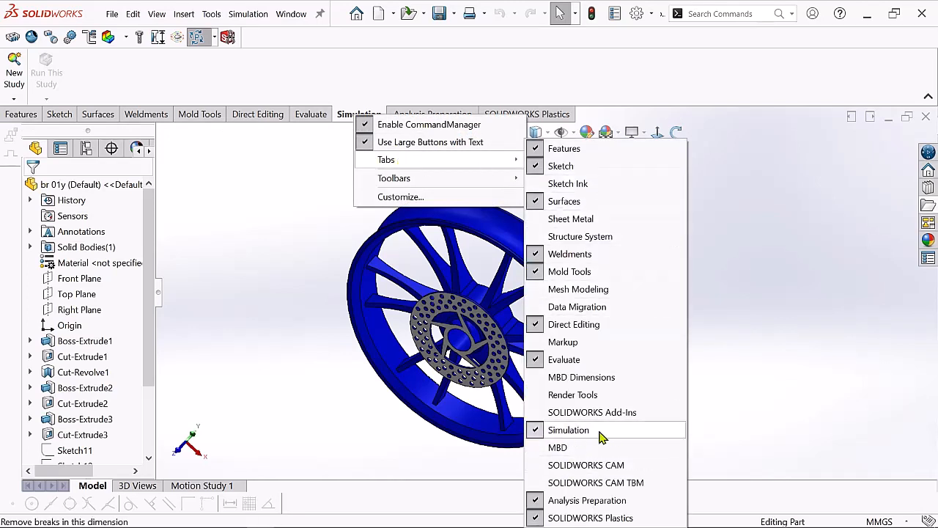
click(568, 430)
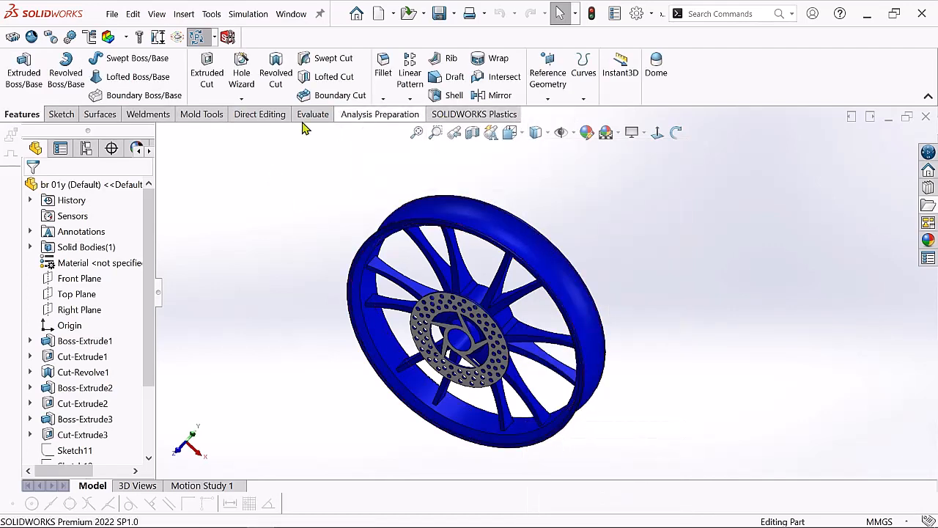
right_click(362, 119)
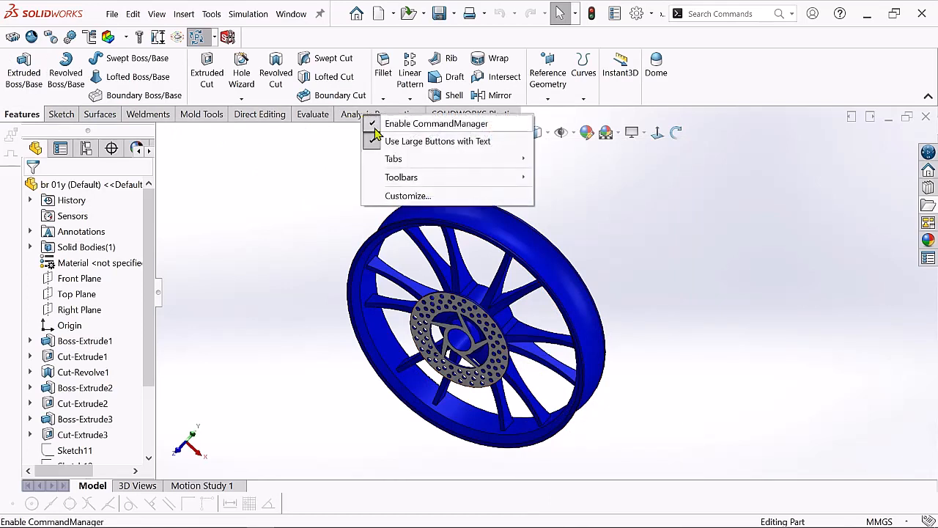
mouse_move(477, 160)
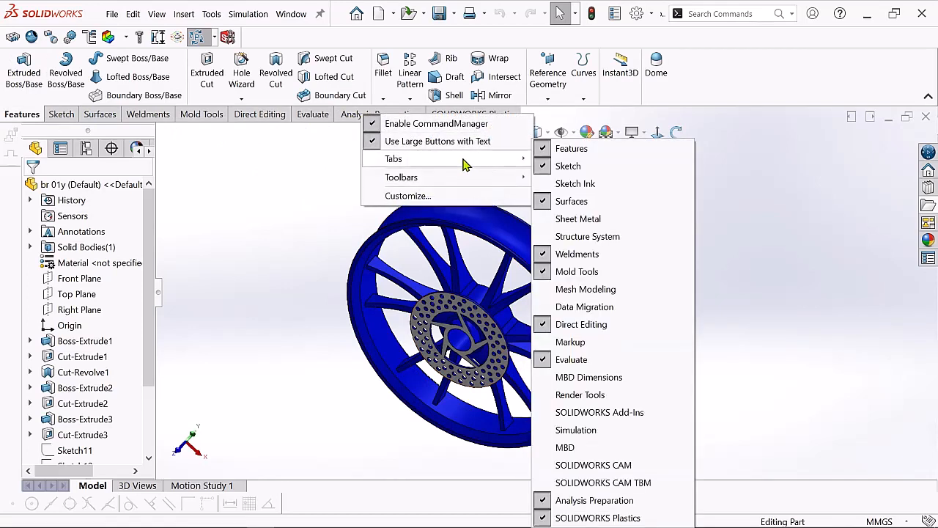
click(591, 434)
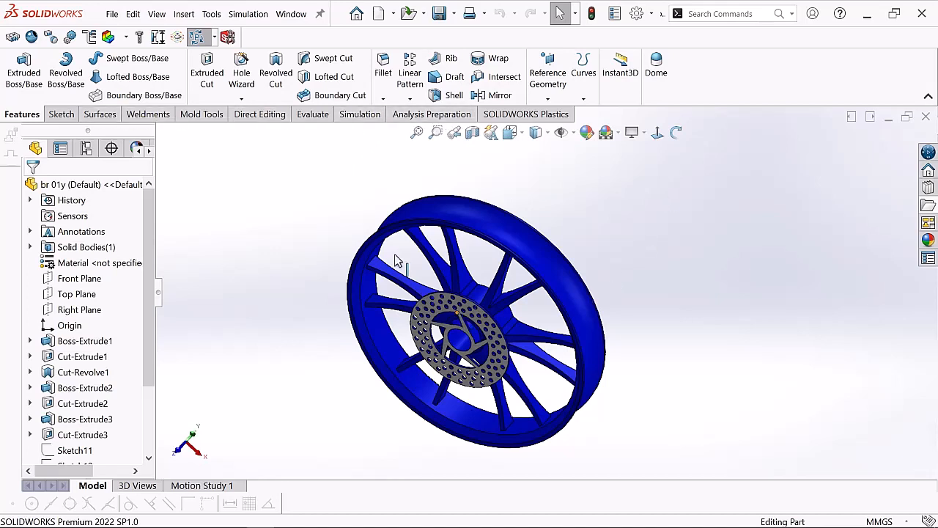
Step: Start a new simulation study for the wheel and set its type to Static
click(355, 115)
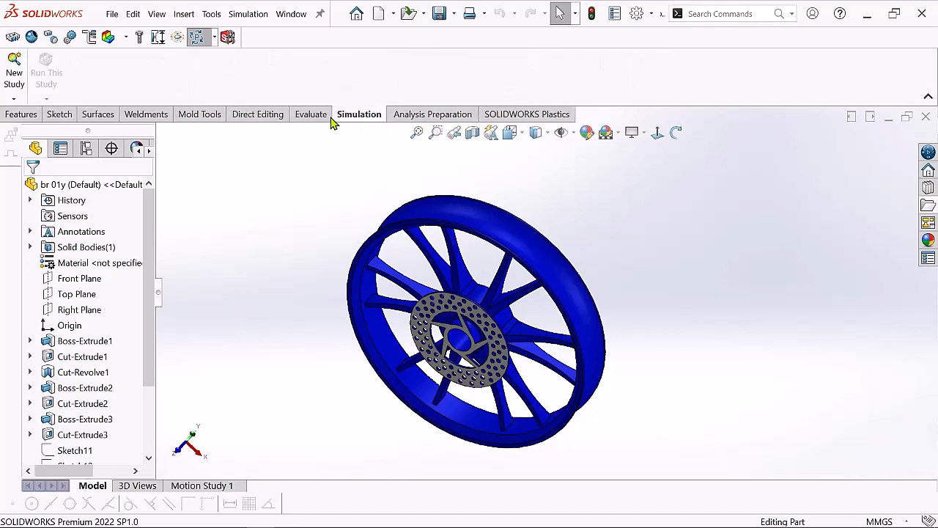
click(13, 100)
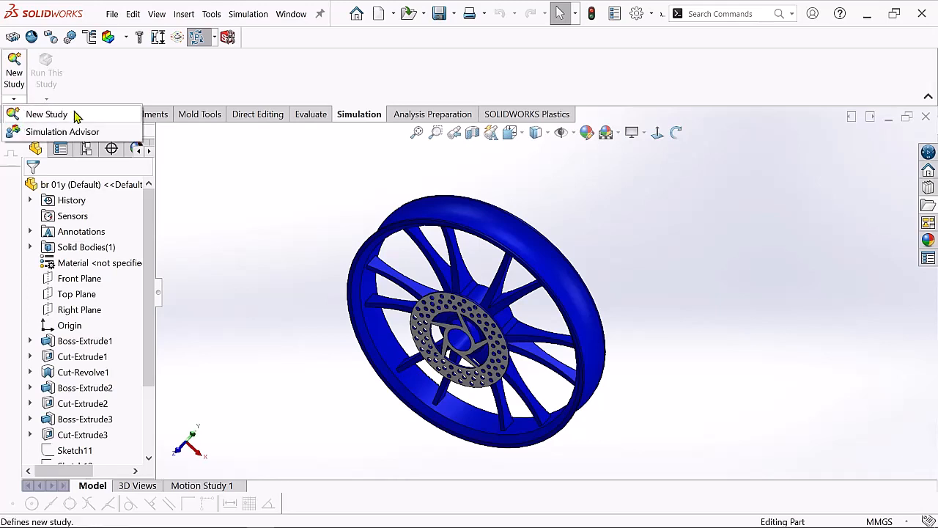
click(46, 114)
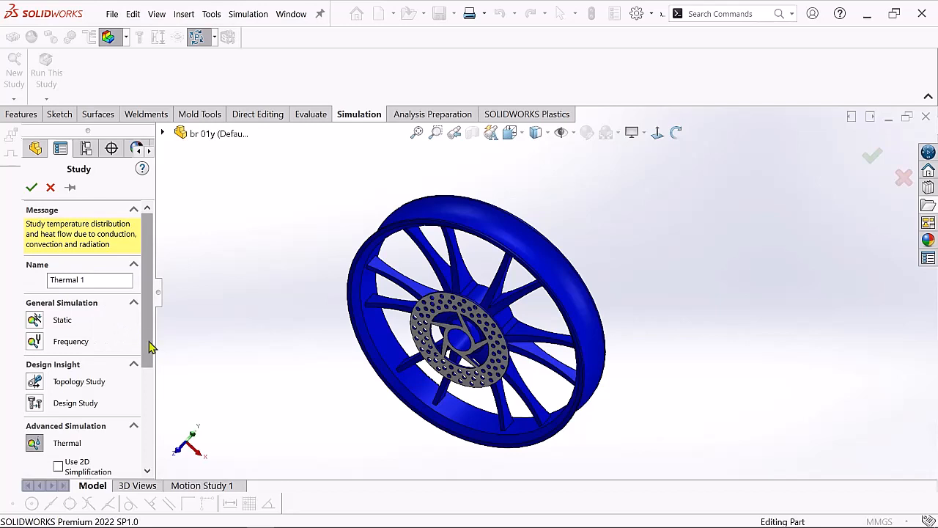
scroll(146, 351, down, 5)
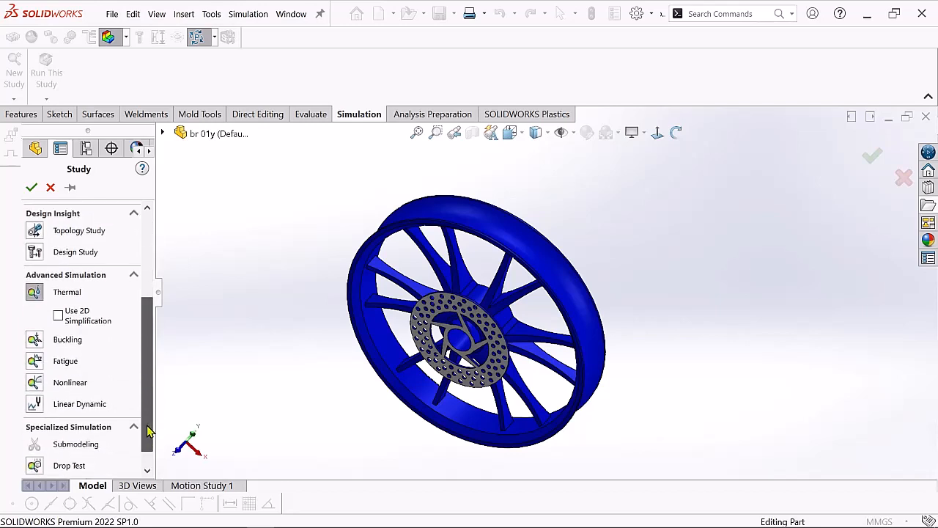
scroll(145, 359, up, 2)
scroll(146, 359, up, 3)
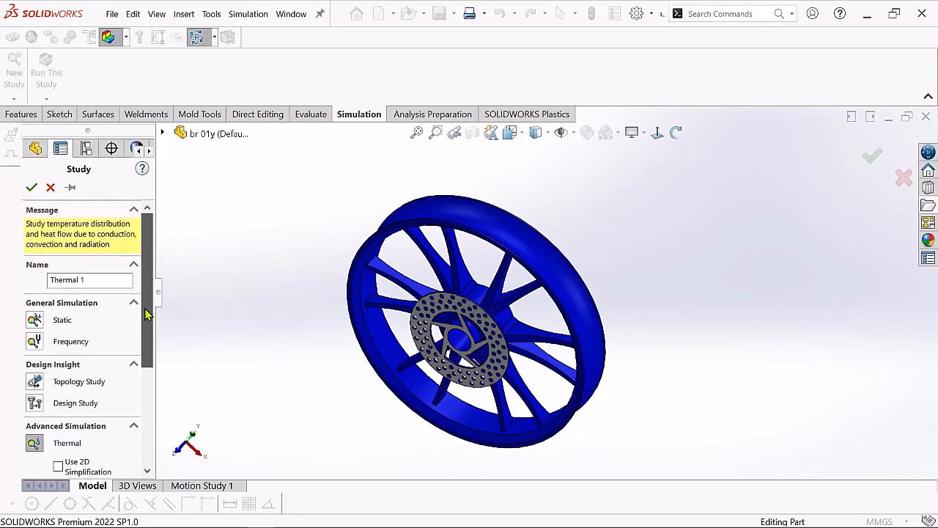
click(35, 322)
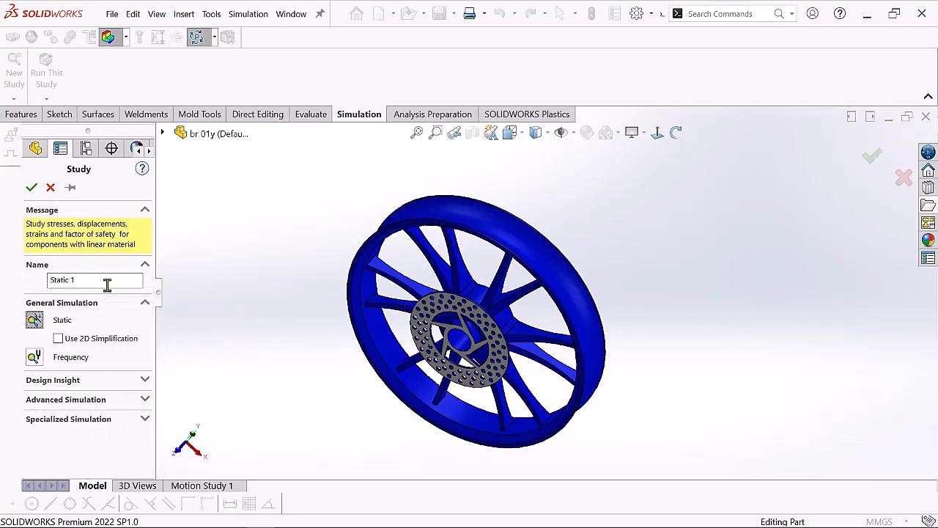
Step: Name the static study "torque Analysis" and create it
drag(107, 283, 30, 291)
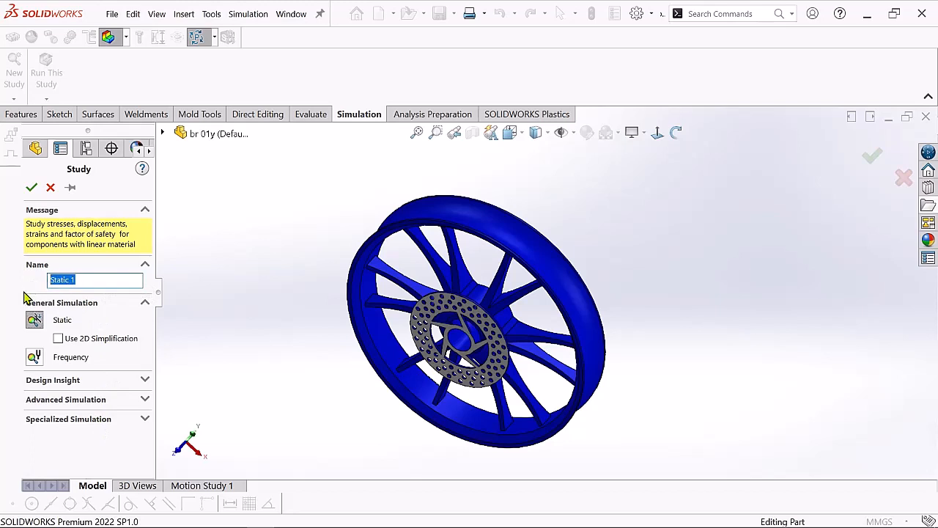
key(BackSpace)
text(to)
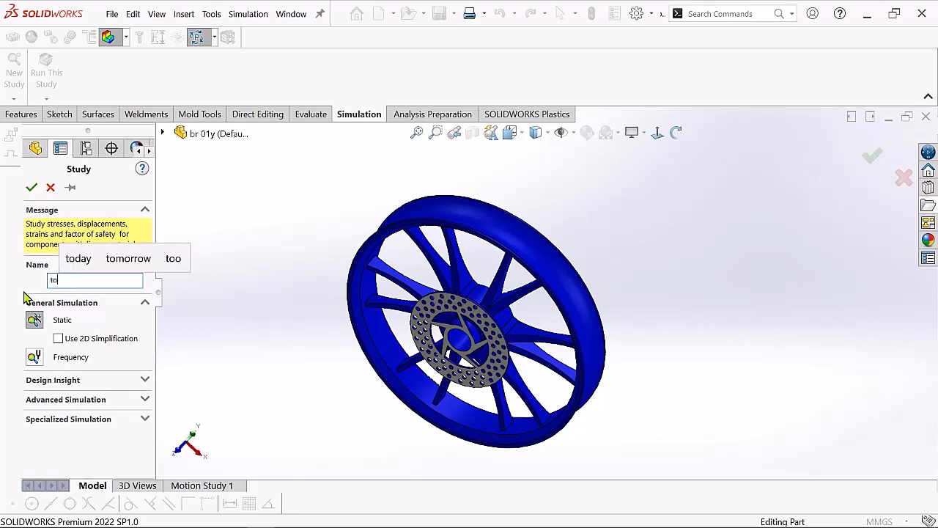
text(rqu)
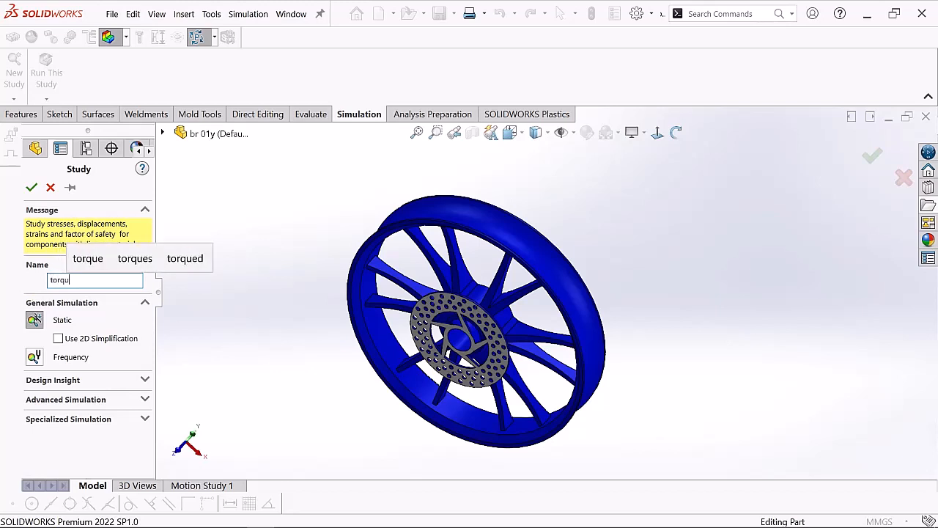
text(e )
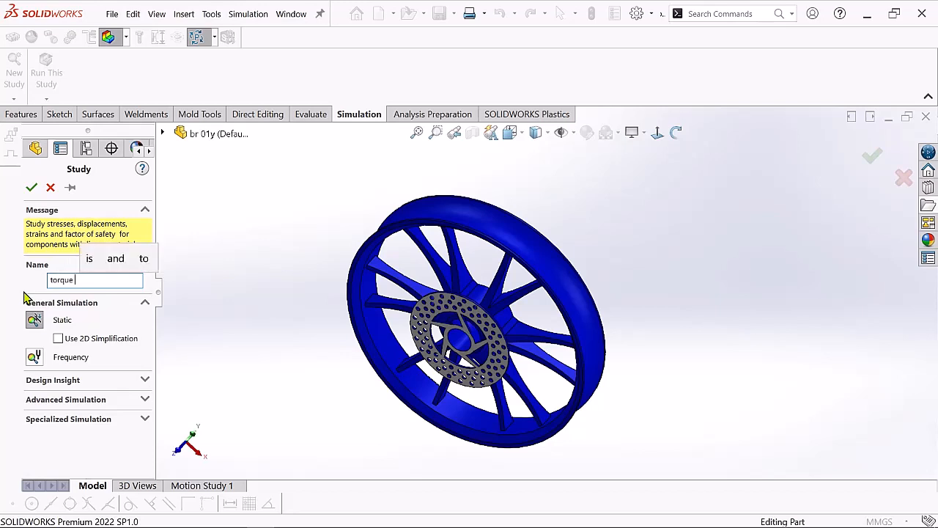
text(A)
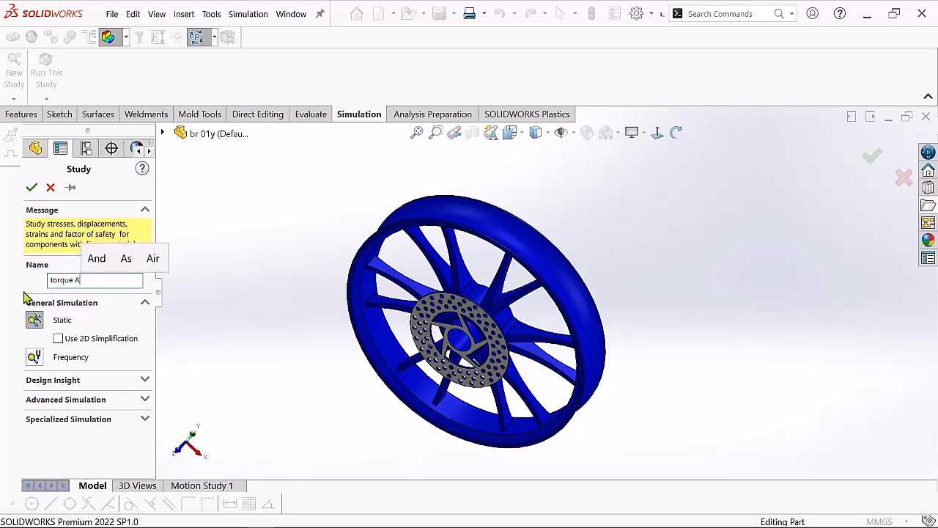
text(naly)
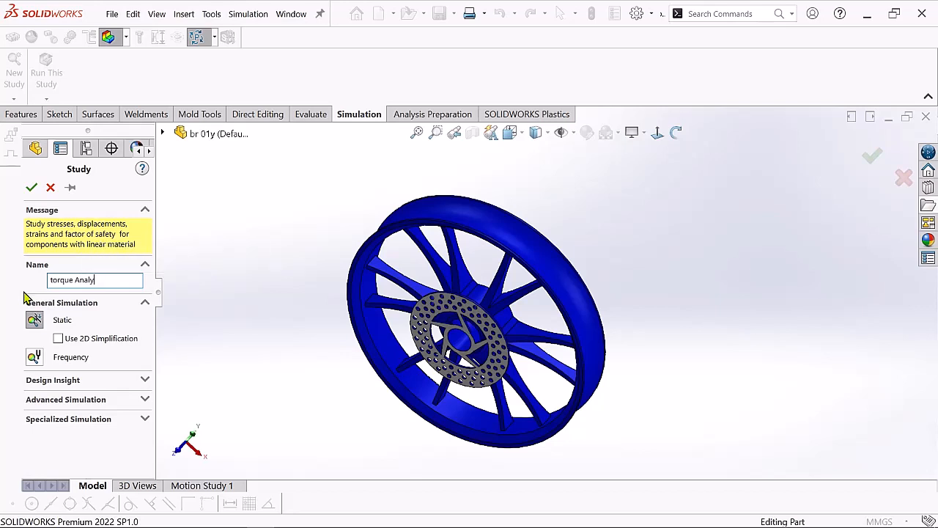
text(sis)
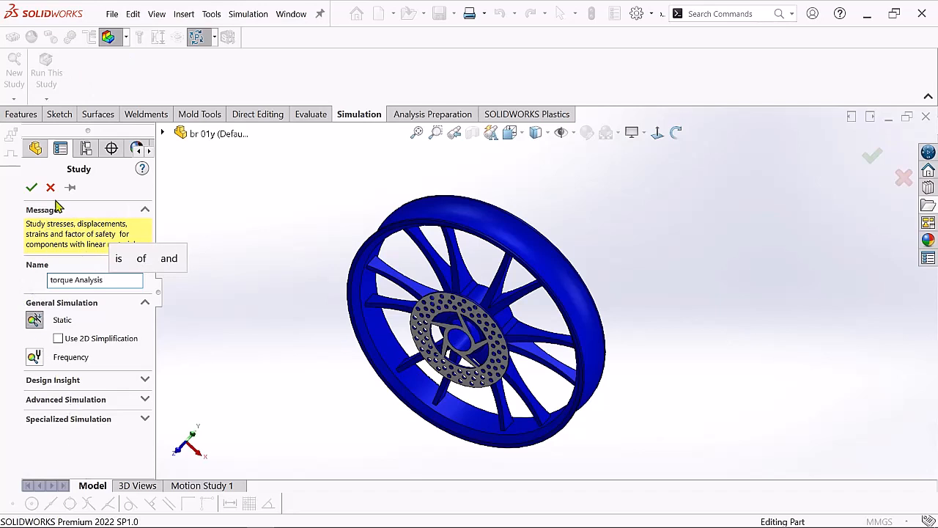
click(31, 188)
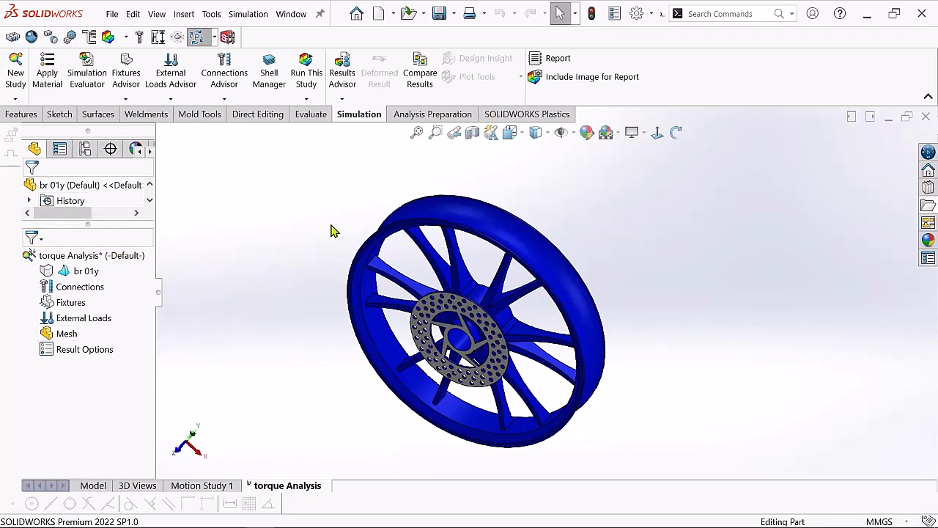
Step: Apply Alloy Steel from the Steel category to the br 01y body, with units SI - N/m^2 (Pa)
scroll(487, 327, up, 3)
scroll(465, 346, down, 2)
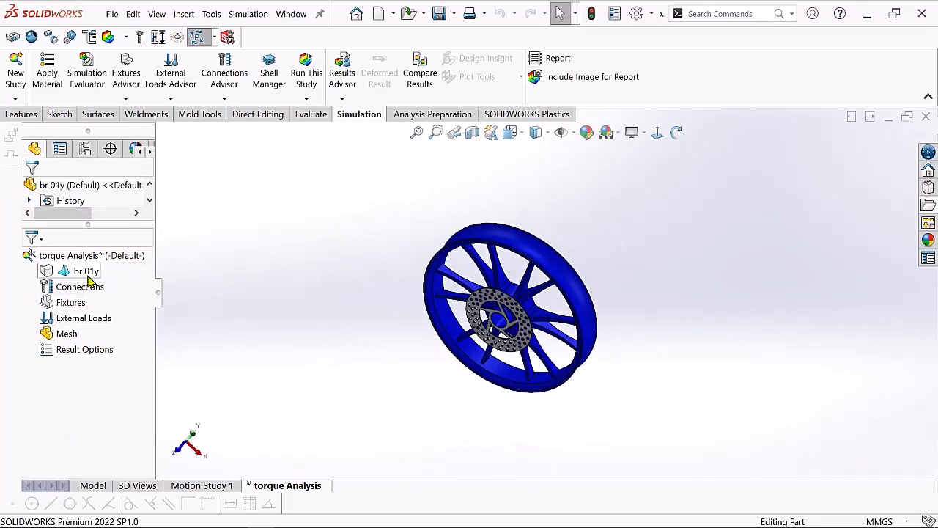
click(80, 276)
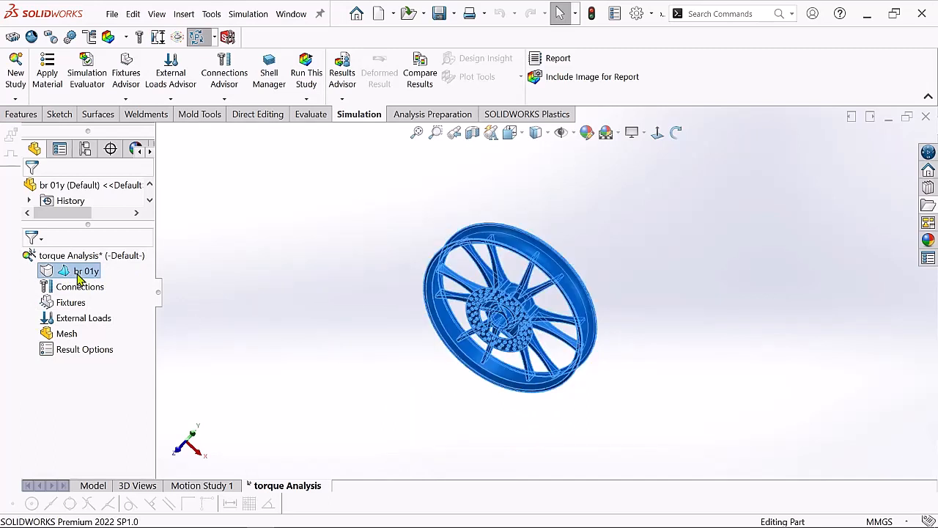
right_click(78, 276)
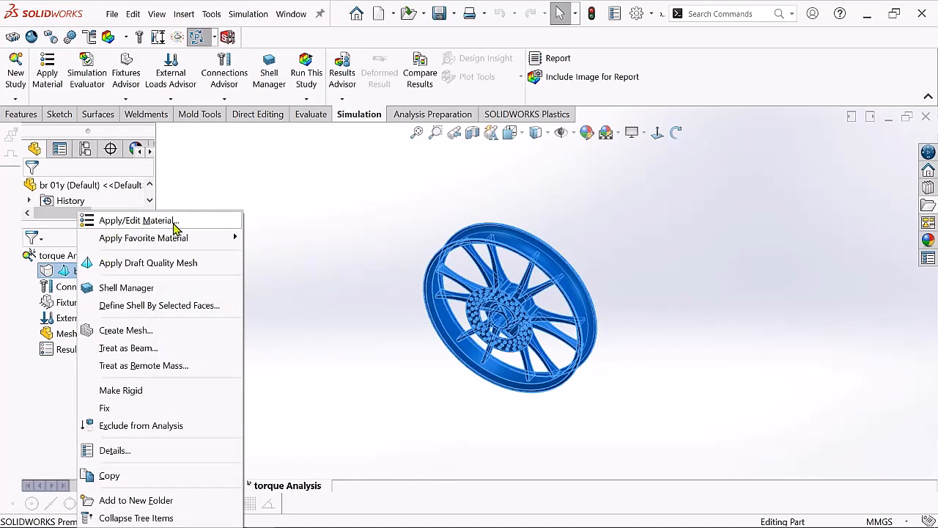
click(161, 221)
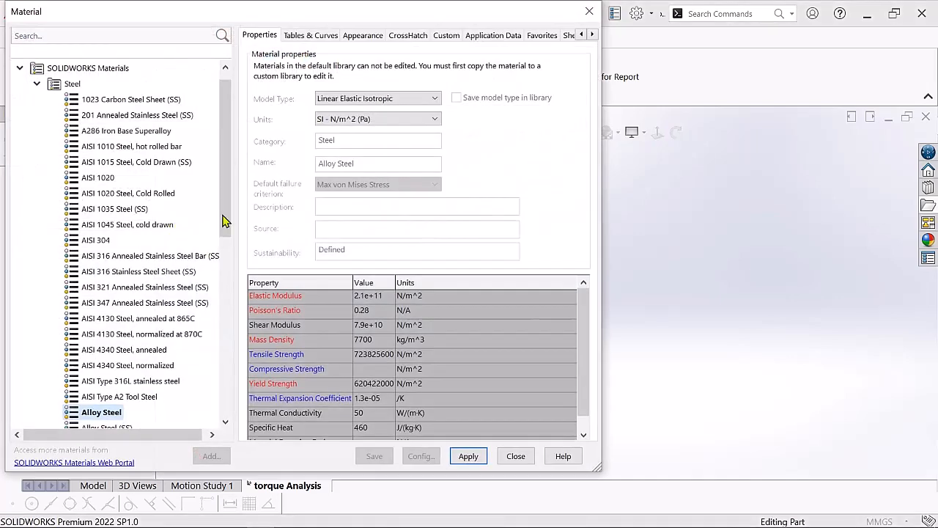
drag(230, 203, 229, 272)
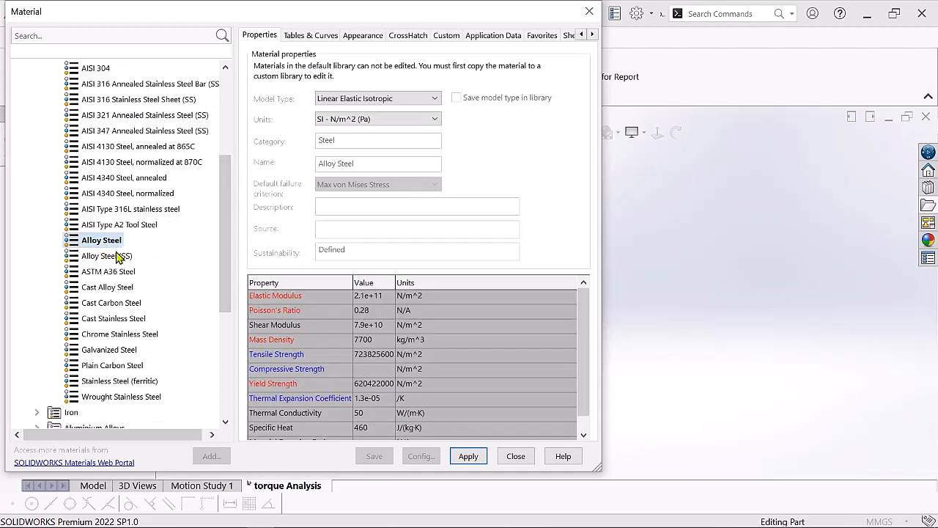
click(380, 123)
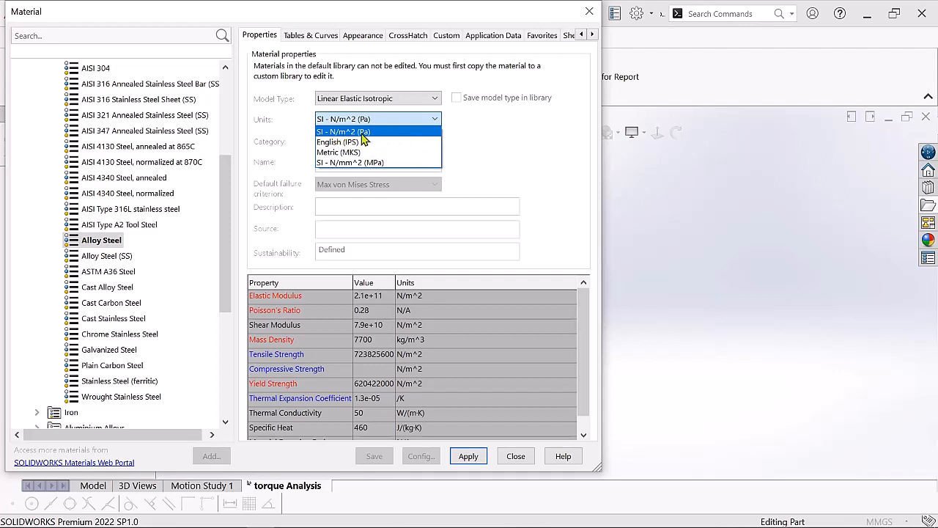
click(362, 132)
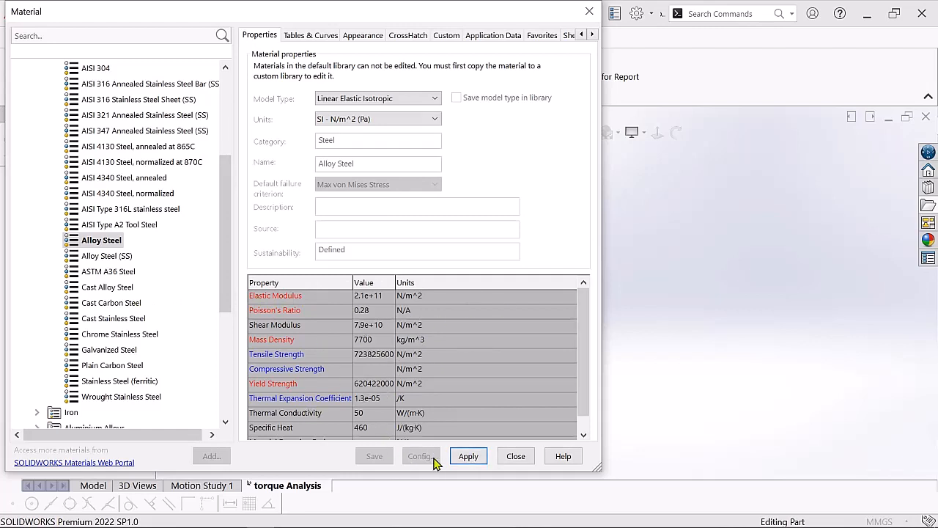
click(469, 457)
click(516, 456)
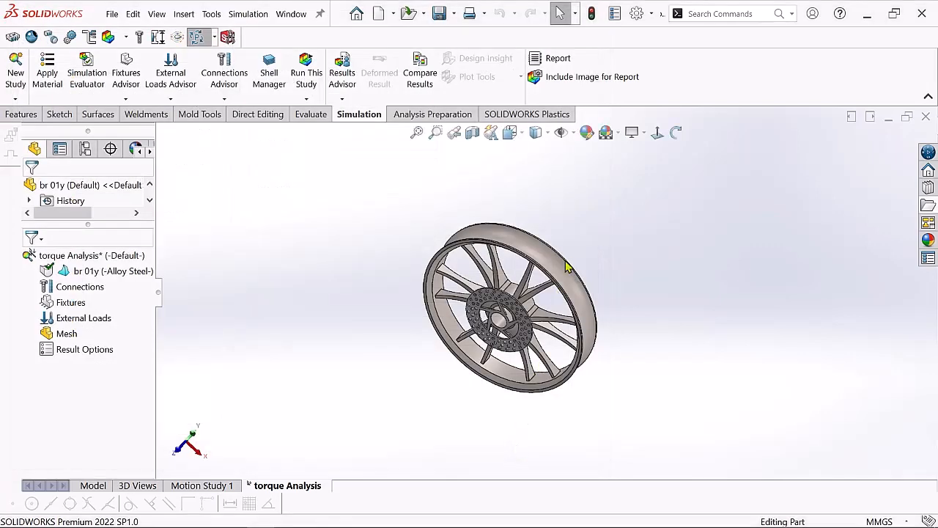
scroll(585, 234, down, 1)
scroll(565, 401, down, 1)
scroll(566, 401, up, 1)
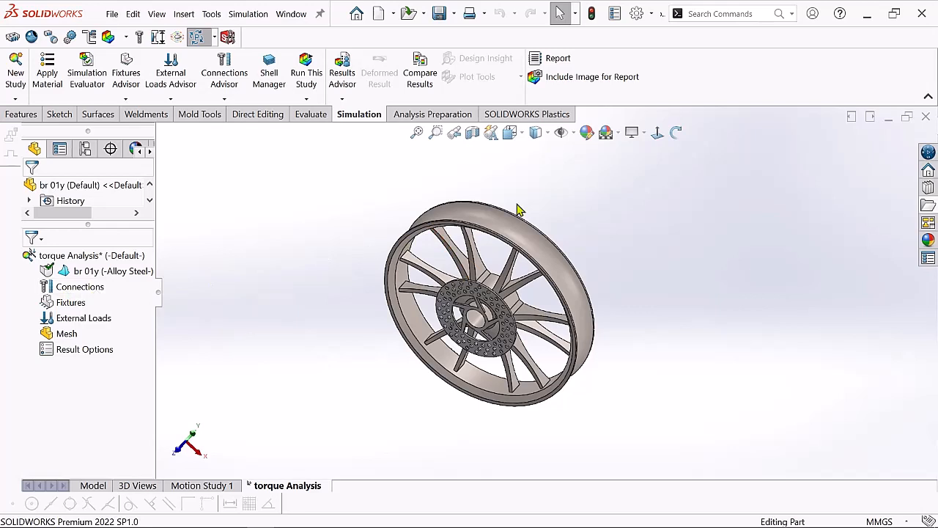
scroll(520, 210, down, 2)
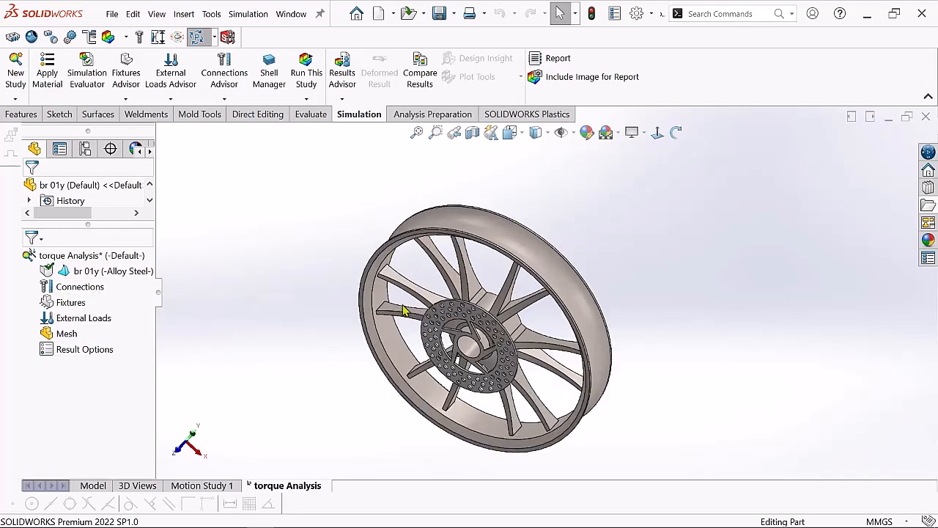
click(81, 290)
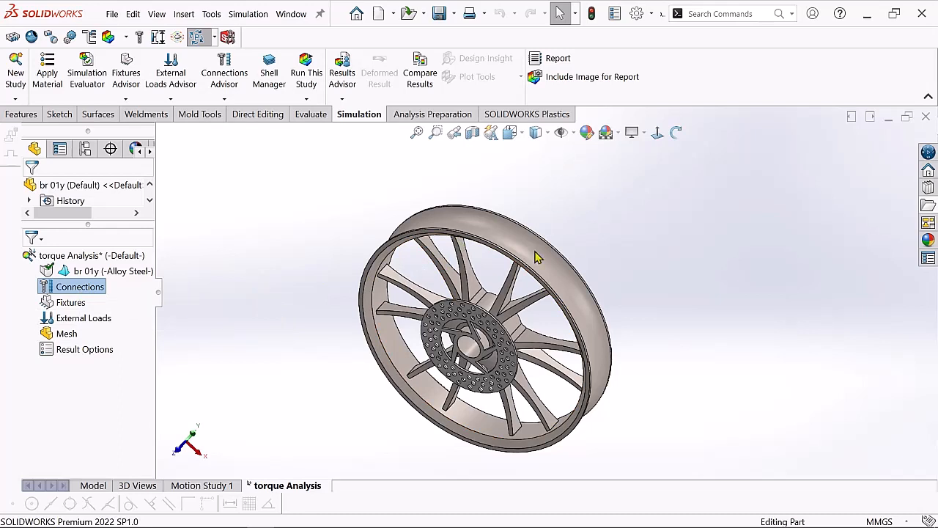
click(244, 284)
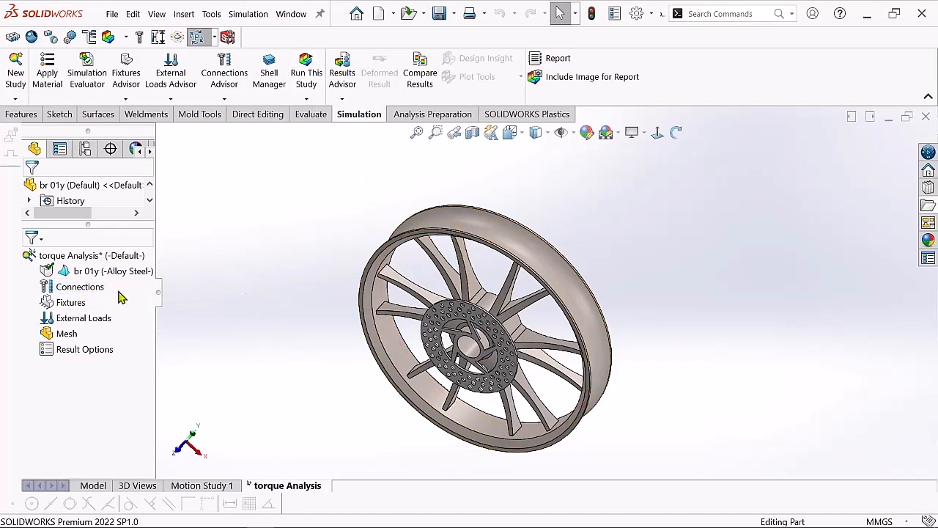
Step: Add a Fixed Geometry fixture on the cylindrical bore face of the wheel hub
click(70, 303)
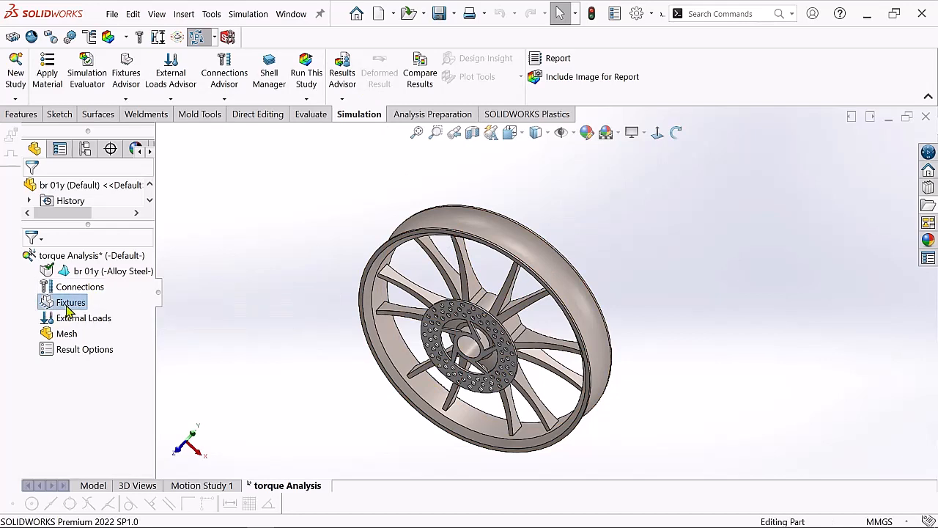
right_click(68, 307)
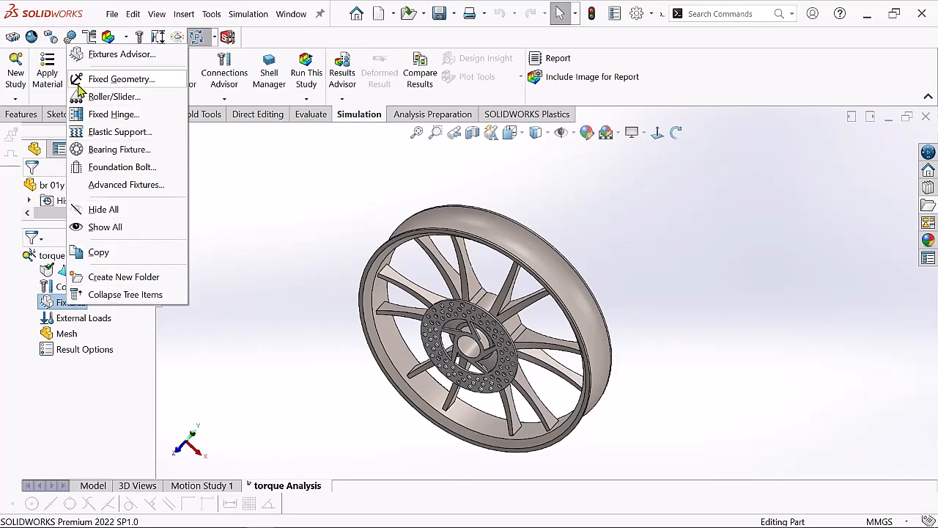
click(110, 80)
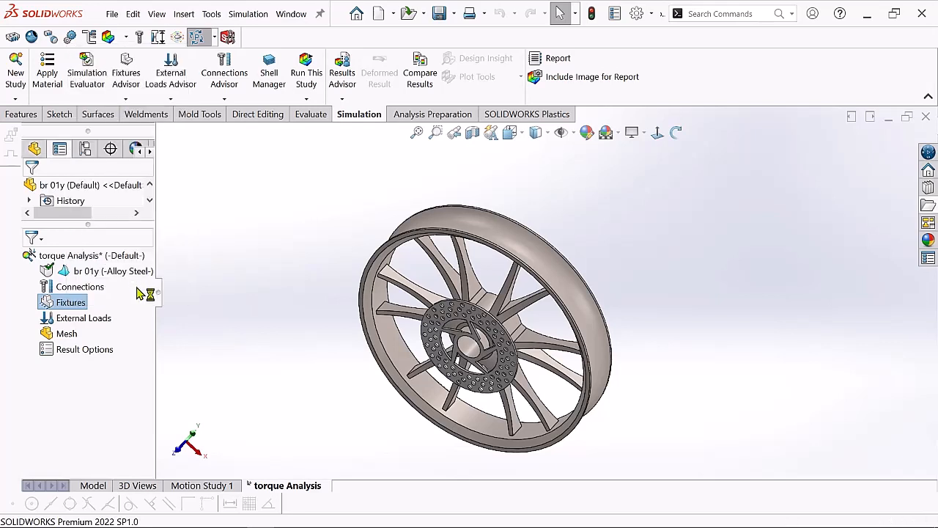
drag(148, 319, 156, 370)
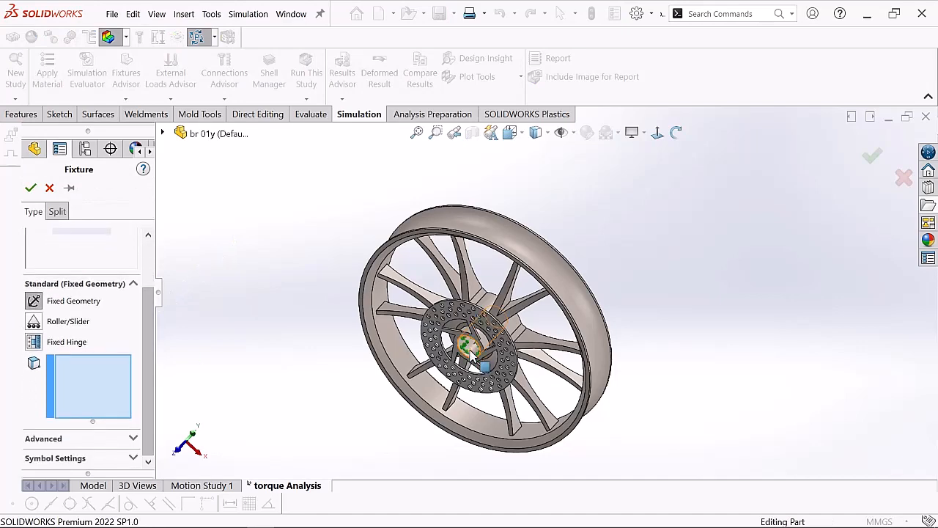
scroll(469, 349, down, 5)
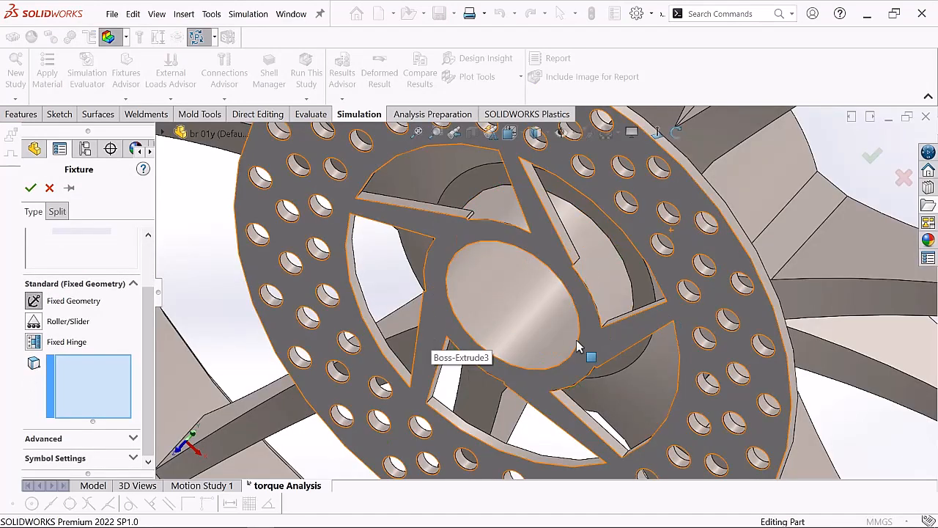
scroll(531, 314, up, 8)
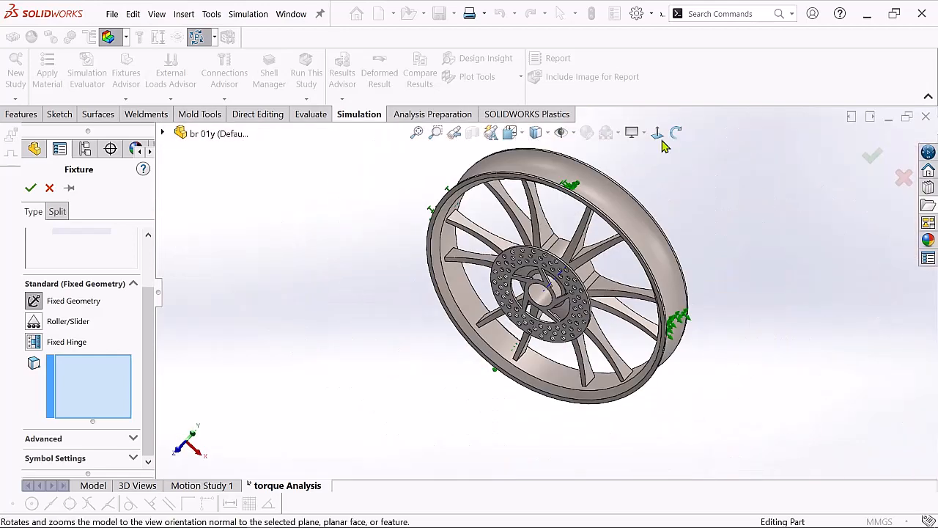
click(677, 133)
drag(675, 179, 616, 248)
click(677, 134)
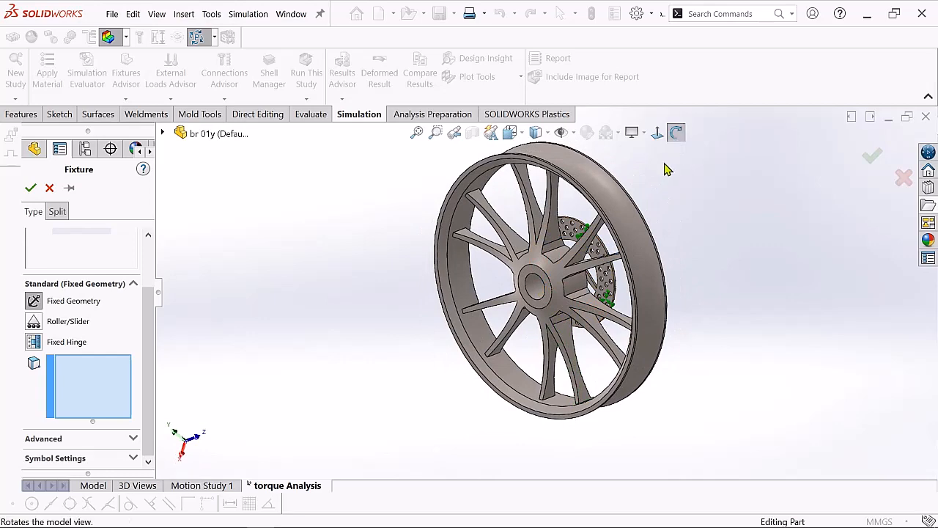
scroll(551, 308, down, 8)
scroll(491, 291, down, 2)
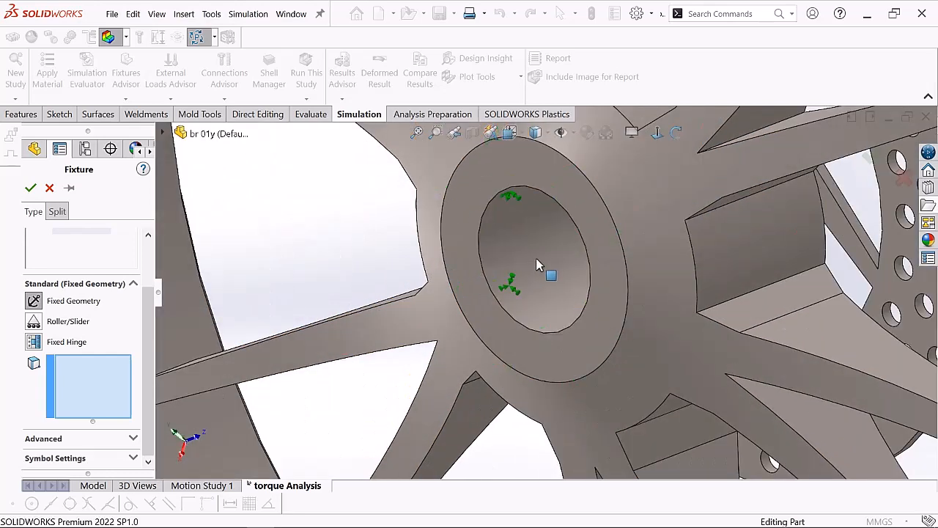
click(496, 258)
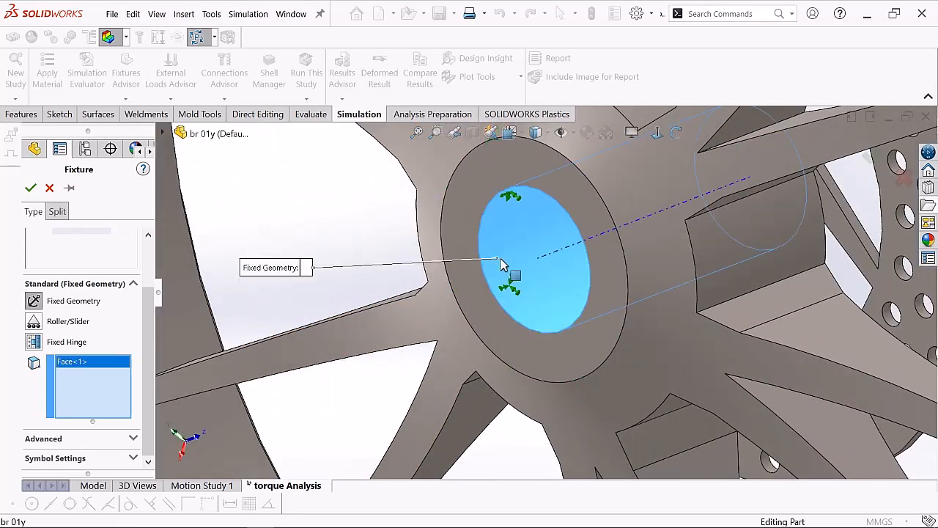
scroll(501, 264, up, 3)
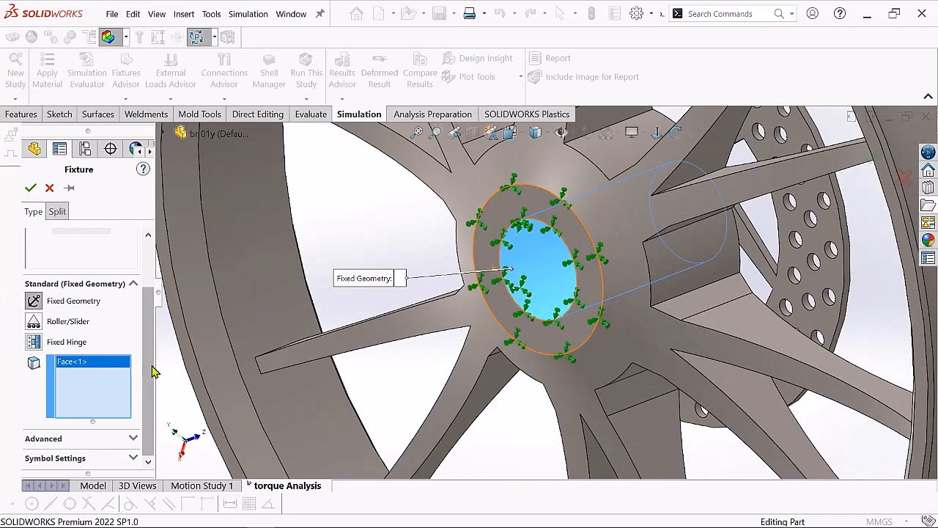
click(30, 188)
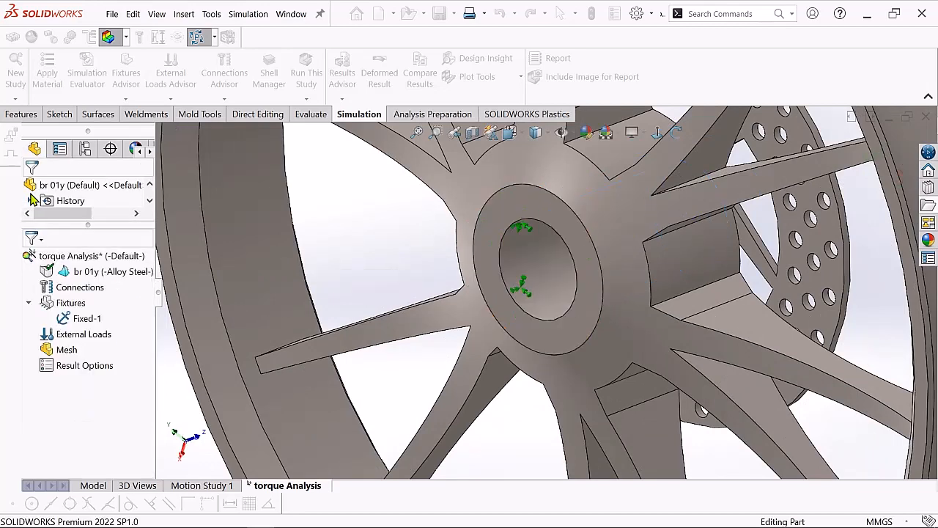
Step: Start a Torque external load and choose the outer circumferential face of the rim as its loaded face
scroll(538, 242, up, 5)
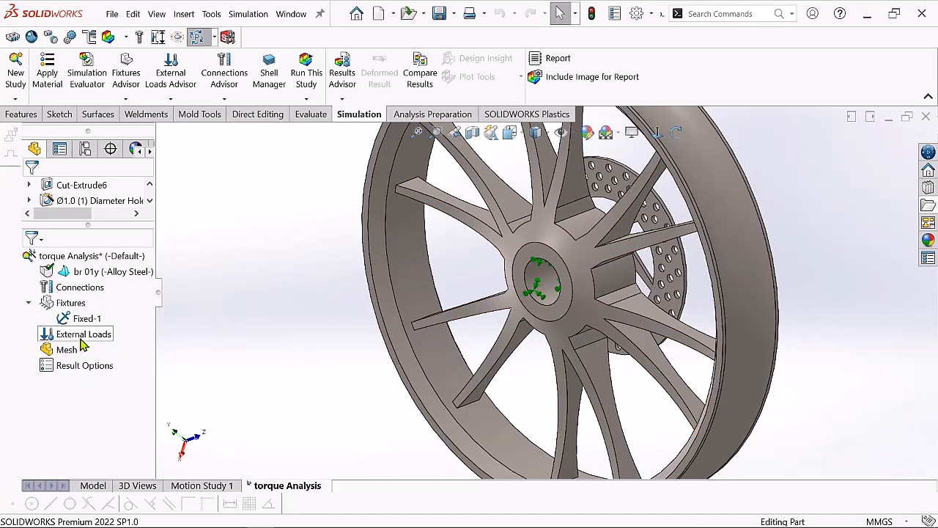
click(81, 340)
right_click(80, 340)
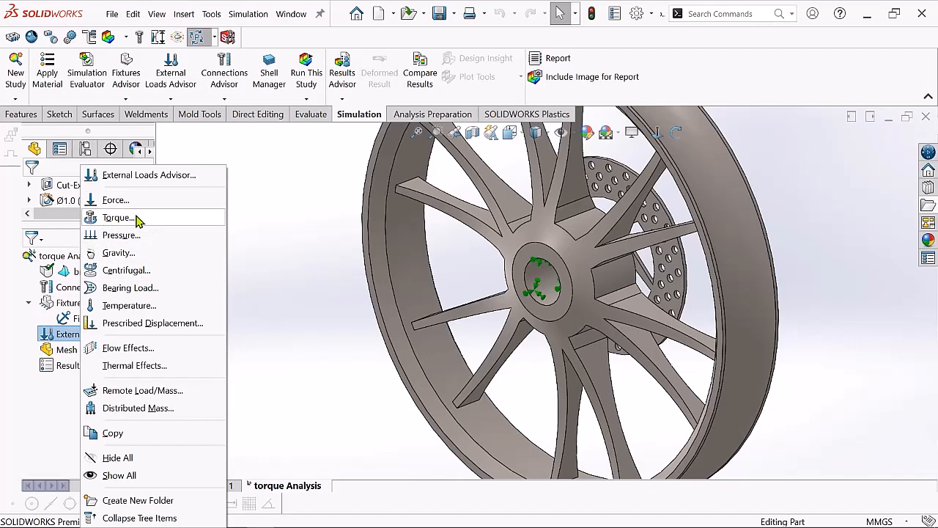
click(118, 218)
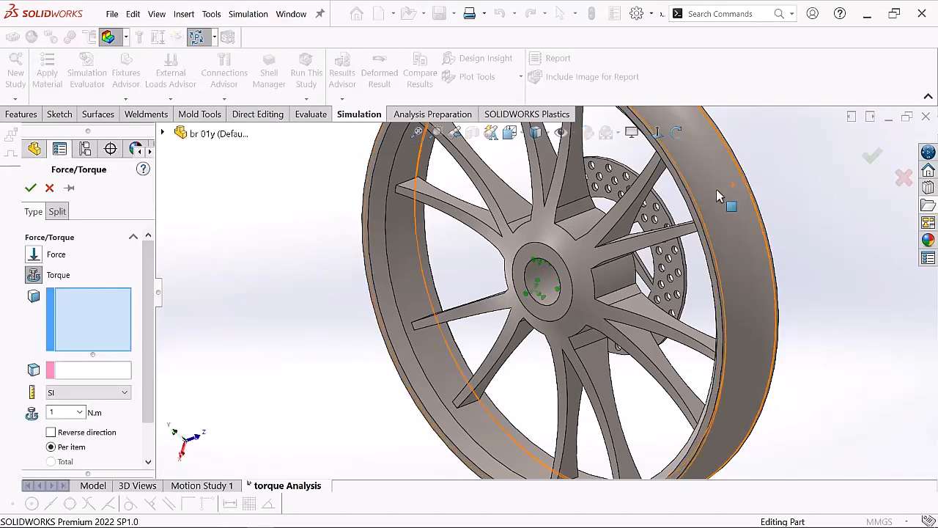
scroll(653, 228, up, 3)
scroll(729, 223, down, 4)
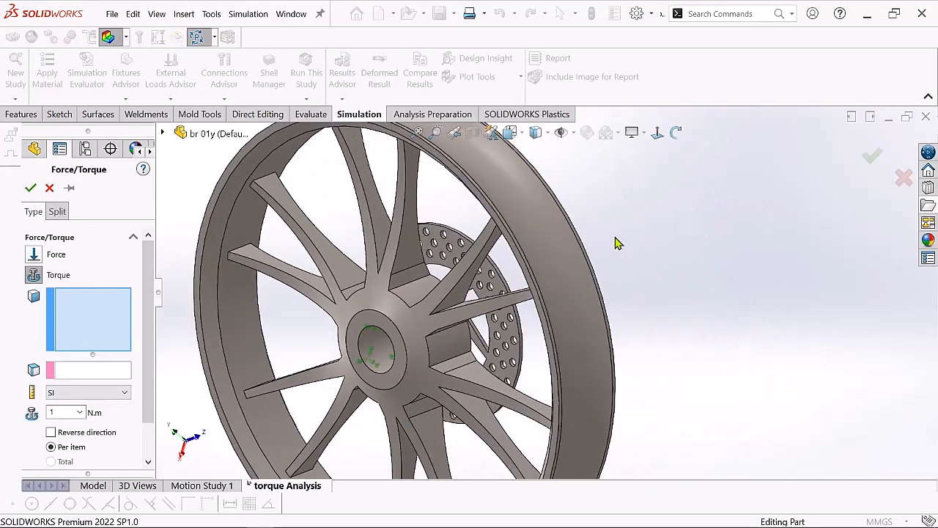
scroll(566, 240, up, 3)
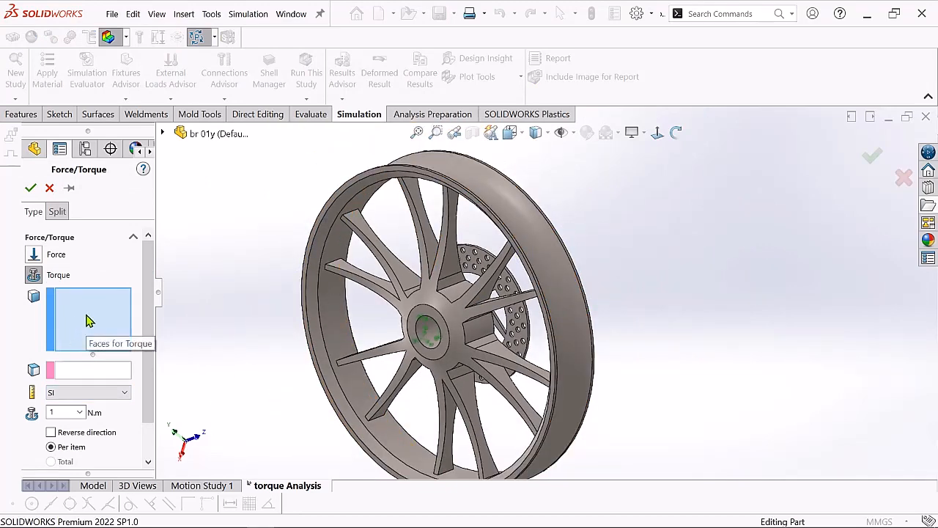
scroll(503, 231, down, 2)
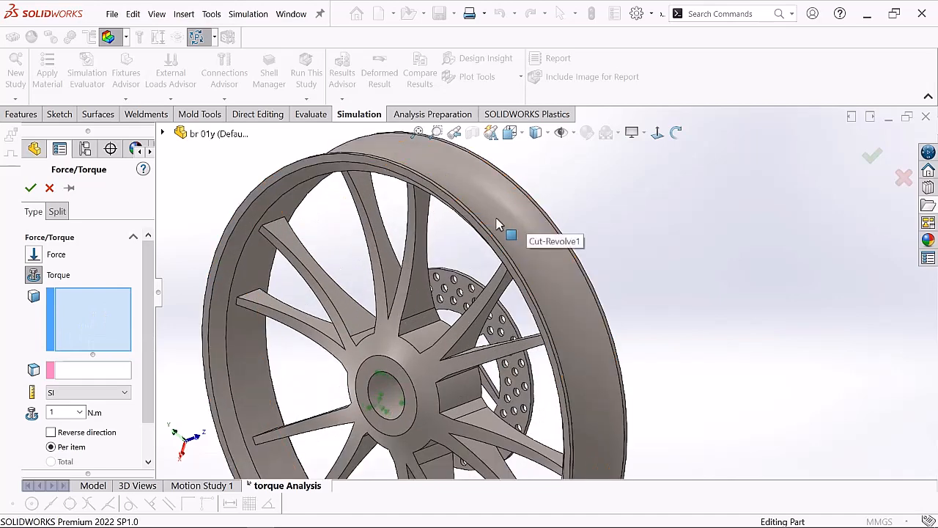
click(503, 225)
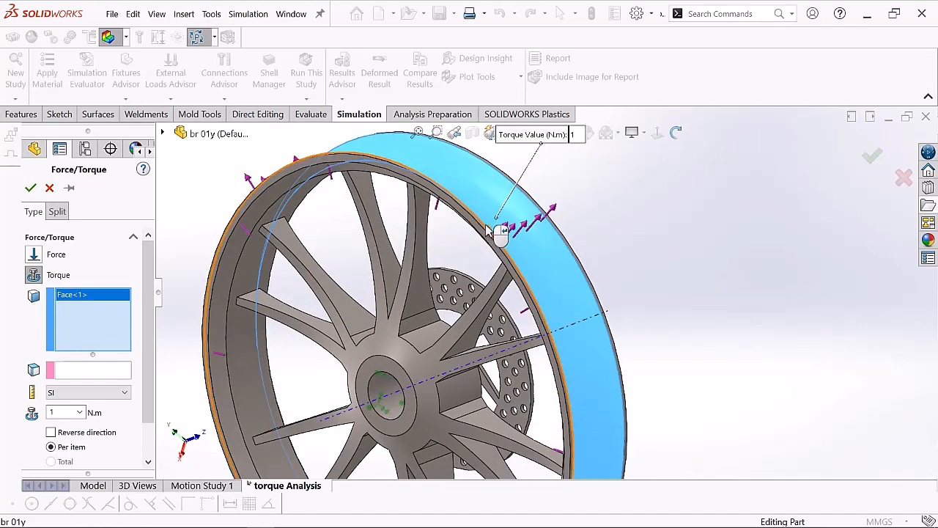
Step: Set the hub's bore face as the torque's axis reference and choose SI units for the load
scroll(480, 247, down, 2)
scroll(480, 253, up, 4)
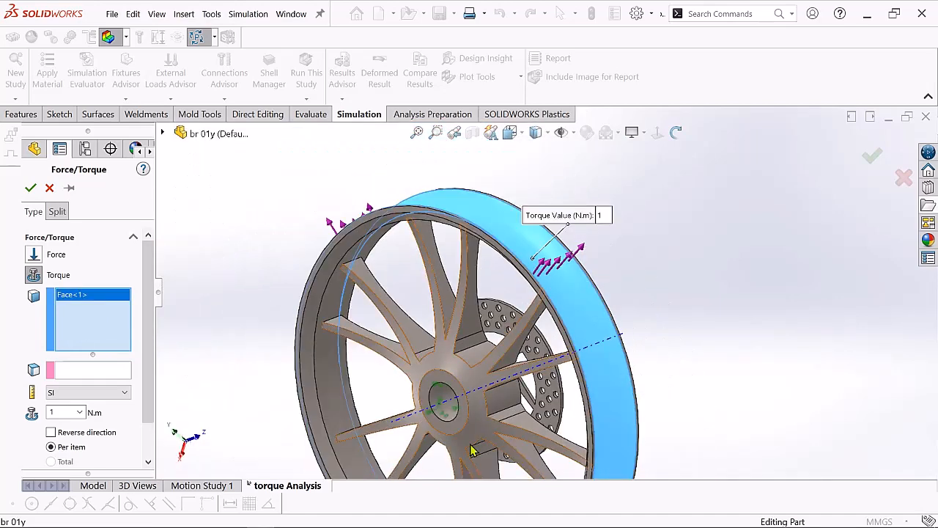
click(103, 375)
scroll(440, 411, down, 10)
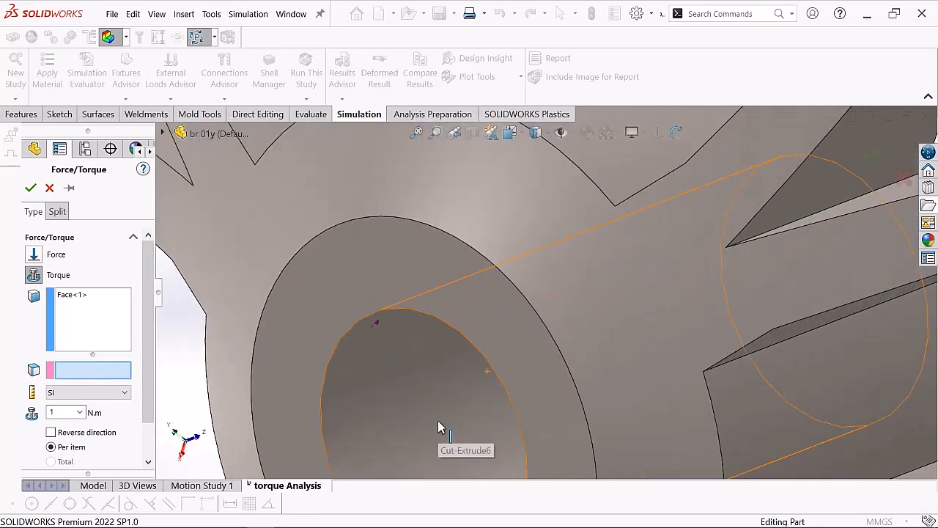
click(415, 377)
scroll(422, 378, up, 10)
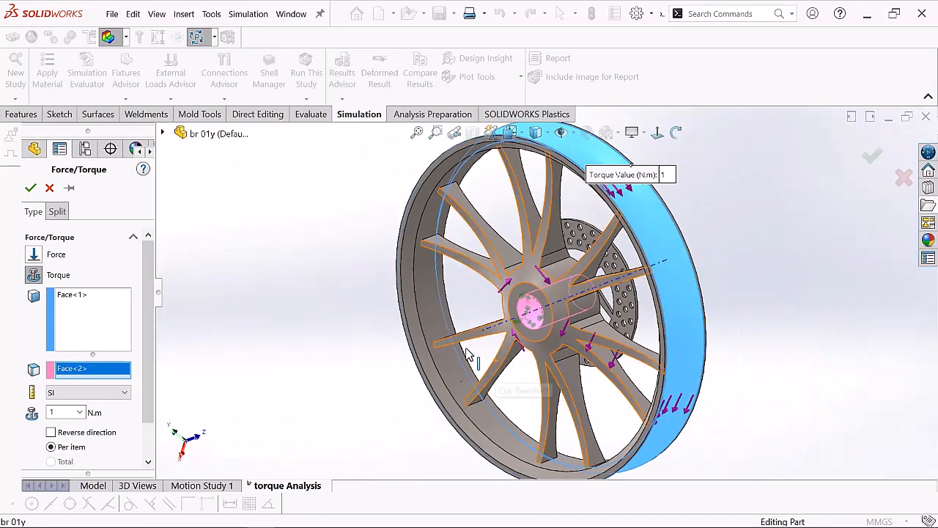
click(73, 393)
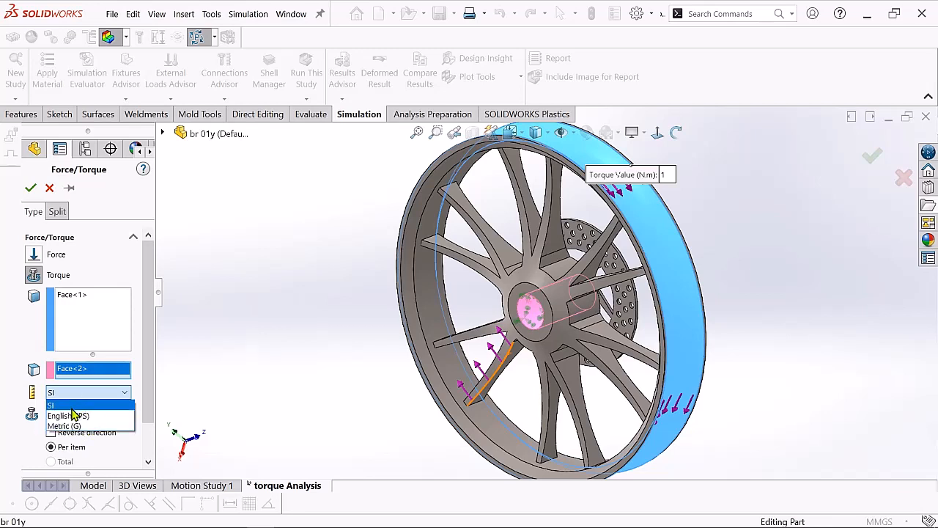
click(71, 408)
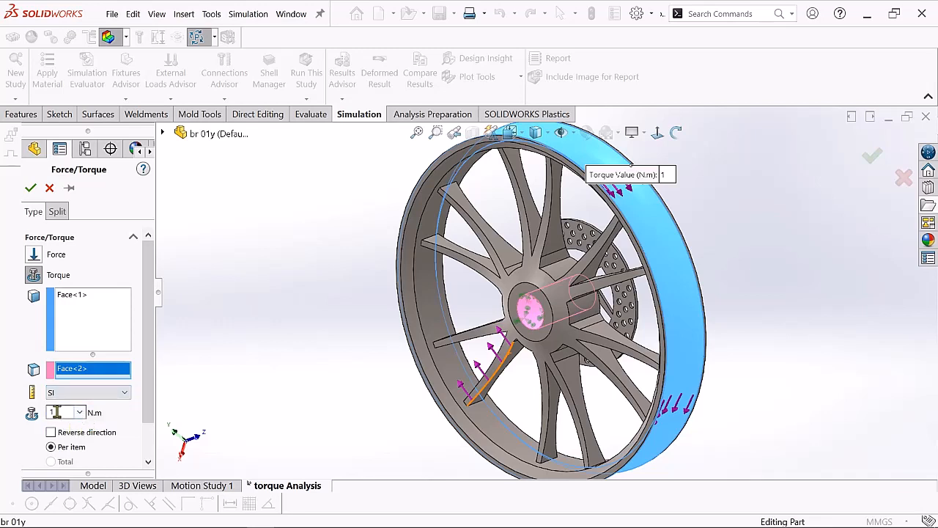
Step: Apply the torque load with a value of 1 N.m per item
double_click(56, 412)
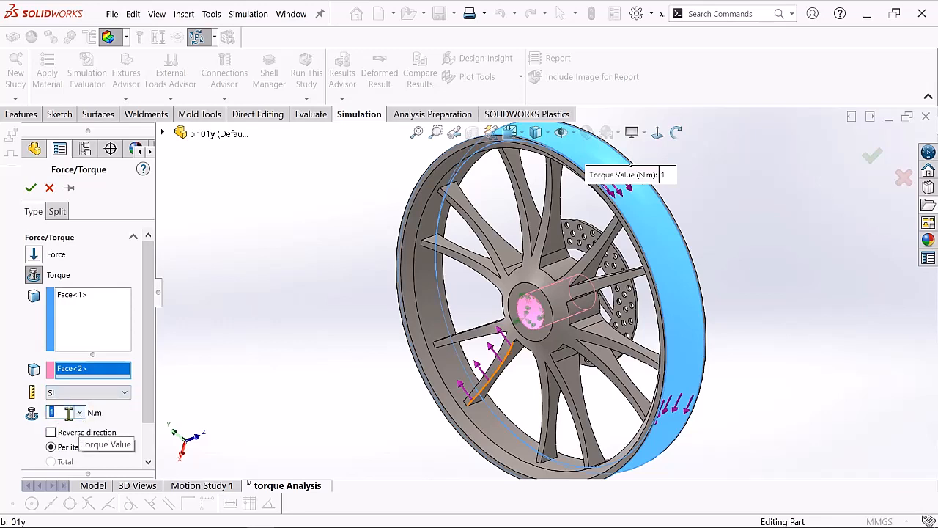
click(66, 413)
scroll(149, 458, down, 2)
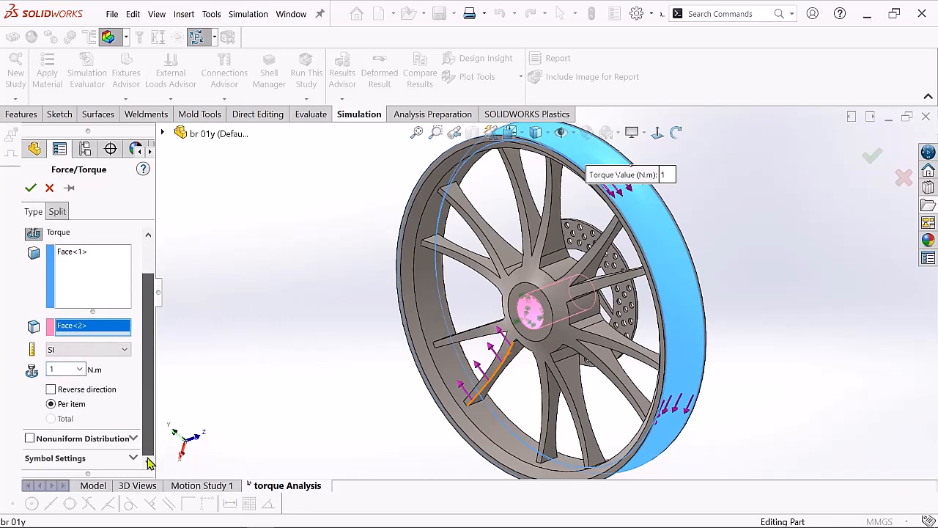
scroll(154, 377, up, 2)
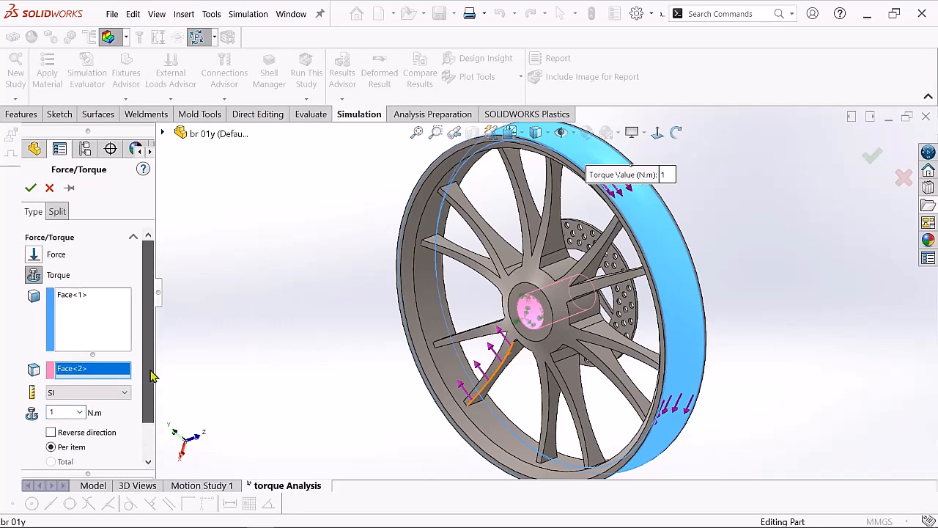
click(31, 189)
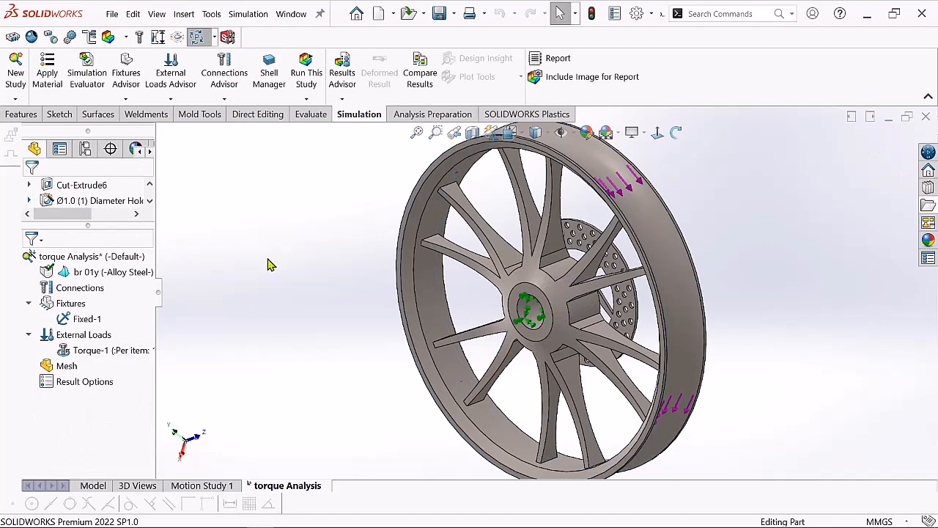
Step: Mesh the wheel and run the torque Analysis study
click(64, 373)
right_click(64, 372)
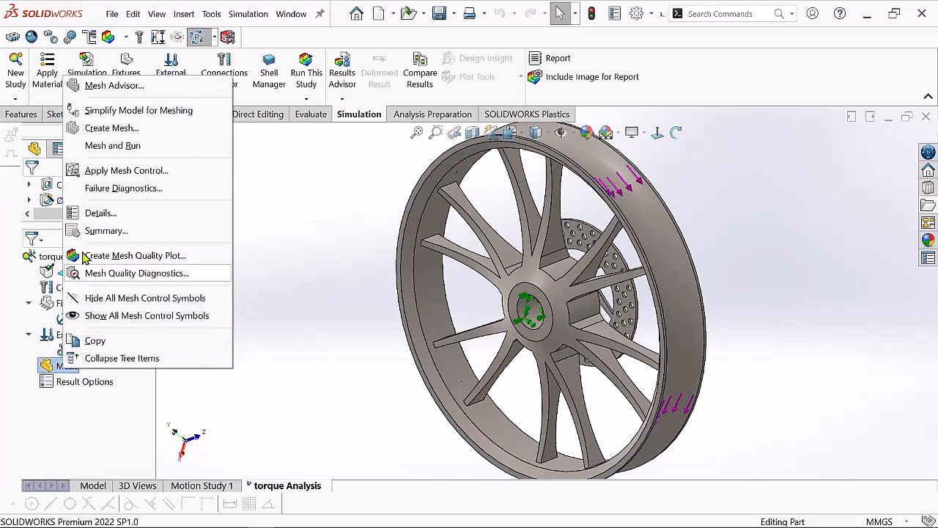
click(138, 146)
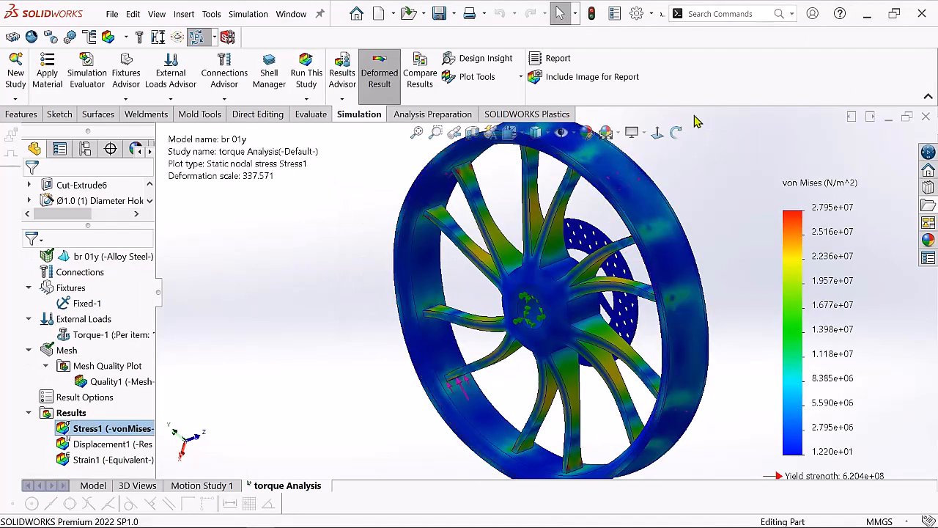
Step: Inspect the von Mises stress plot on the wheel and start its animation
click(676, 132)
drag(682, 183, 318, 328)
right_click(249, 292)
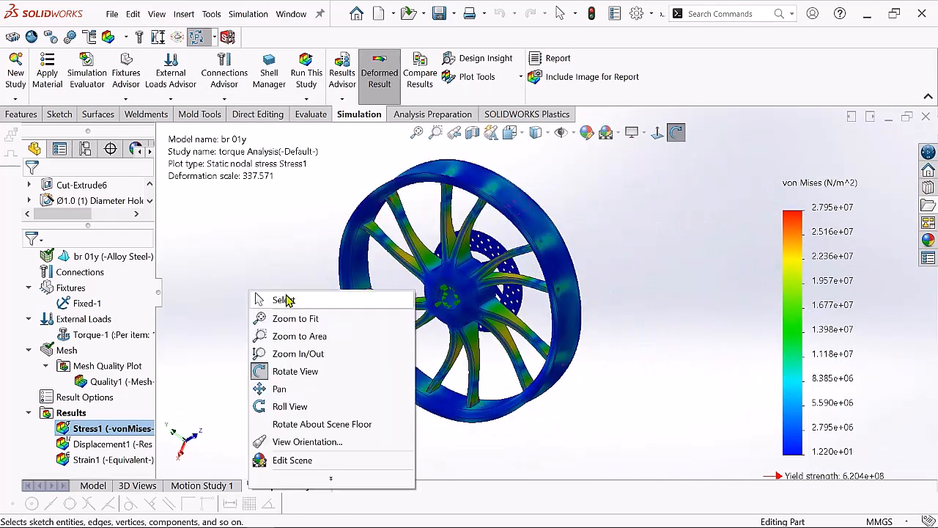
click(285, 300)
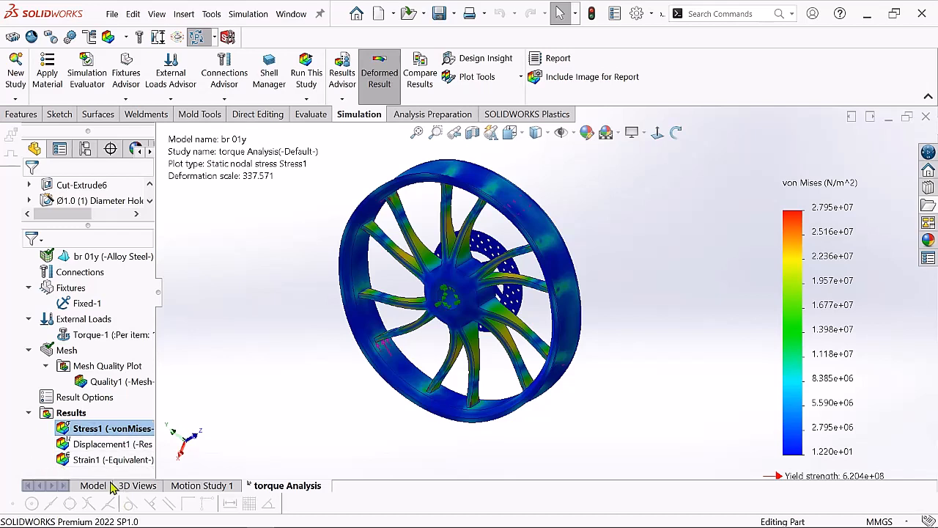
click(100, 433)
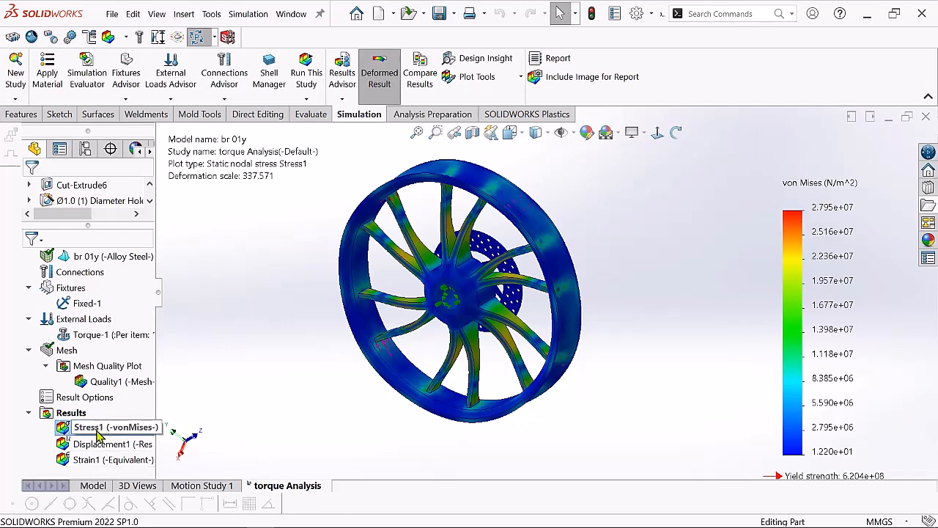
right_click(101, 433)
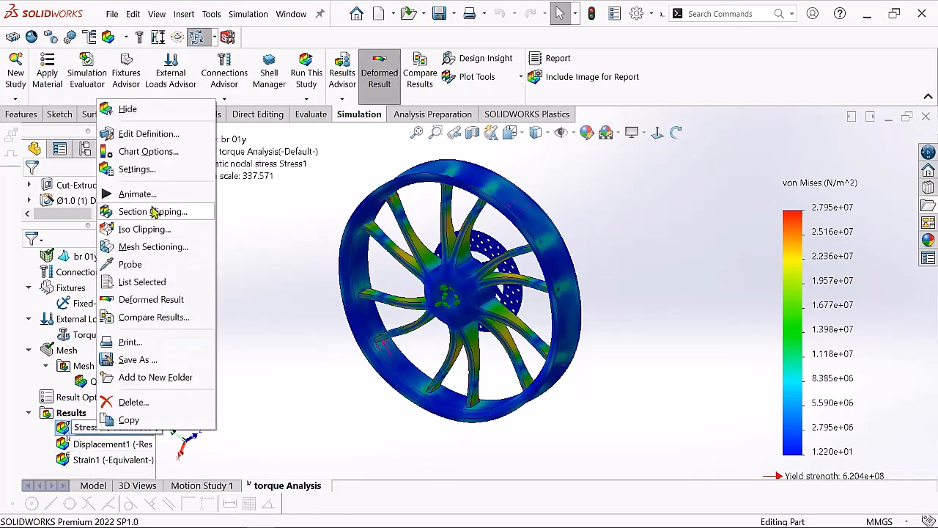
click(137, 195)
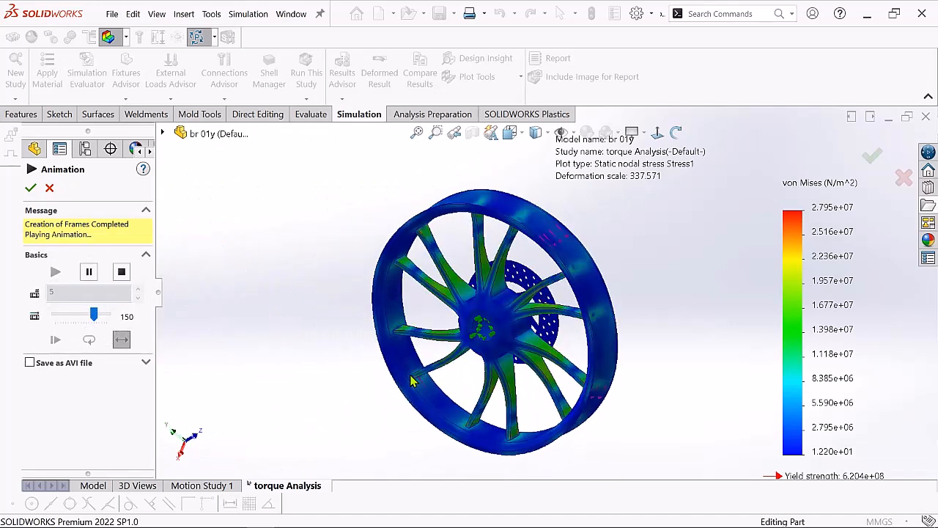
Step: Raise the stress animation's speed to 200, examine the spokes and hub as they deform, and end the animation
drag(93, 315, 109, 317)
scroll(536, 319, down, 3)
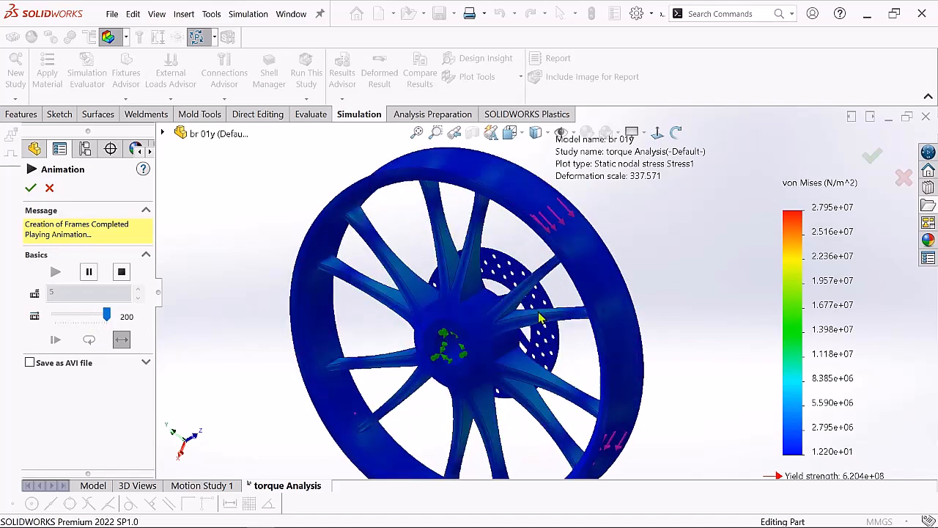
scroll(533, 330, up, 2)
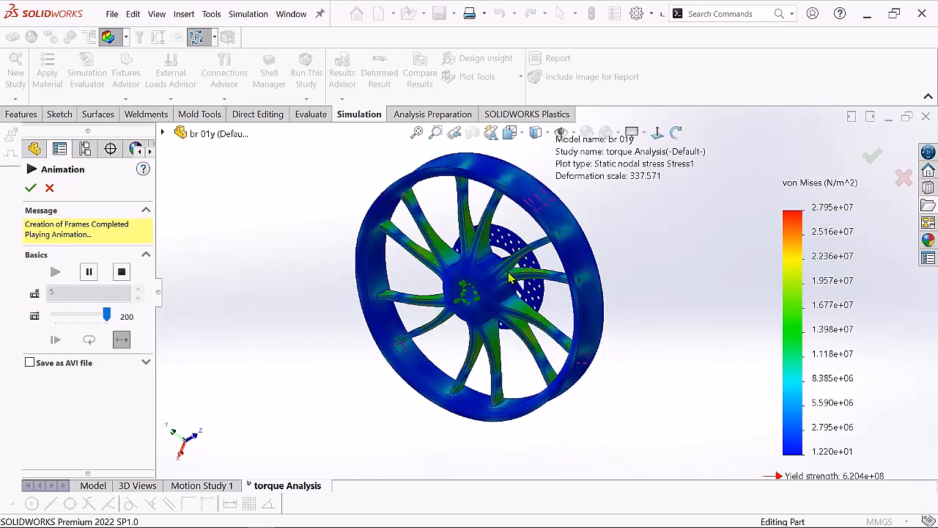
scroll(511, 277, down, 1)
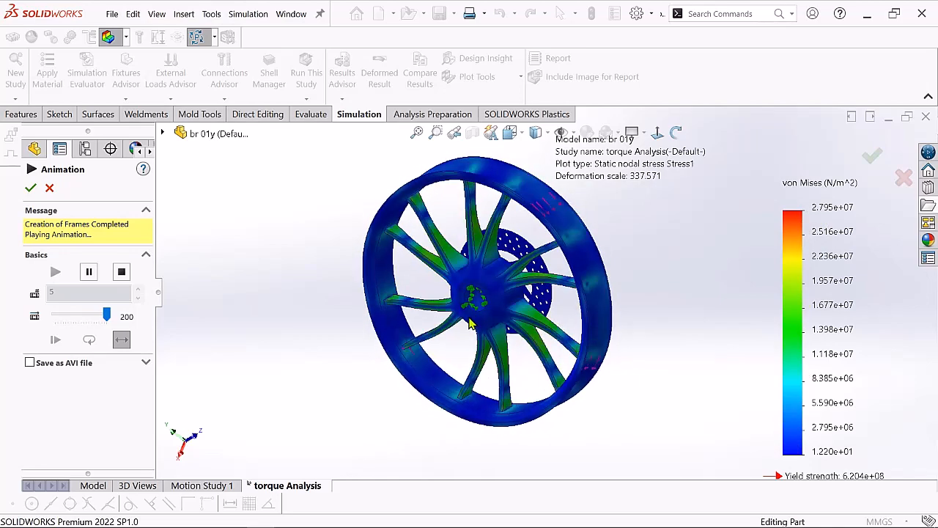
click(30, 188)
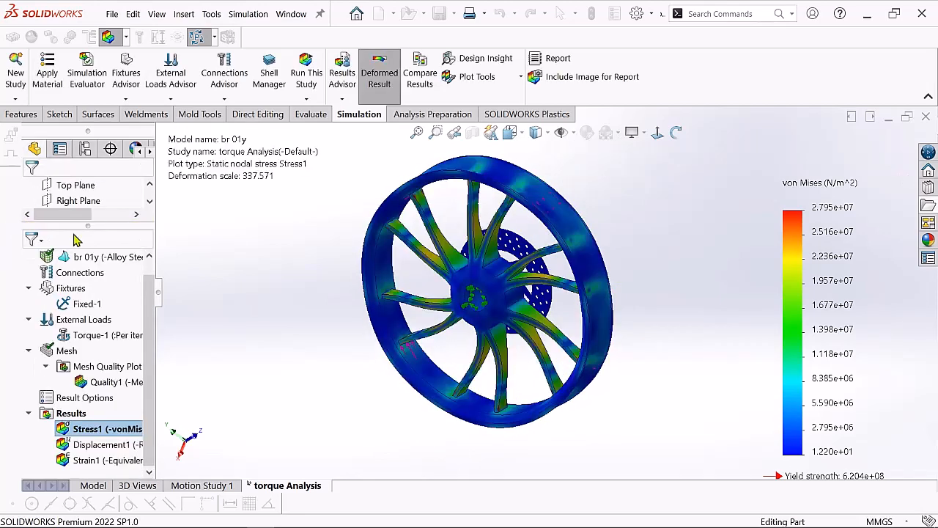
Step: Show the Displacement1 plot and examine the resultant displacement of the rim and spokes from another angle
click(89, 446)
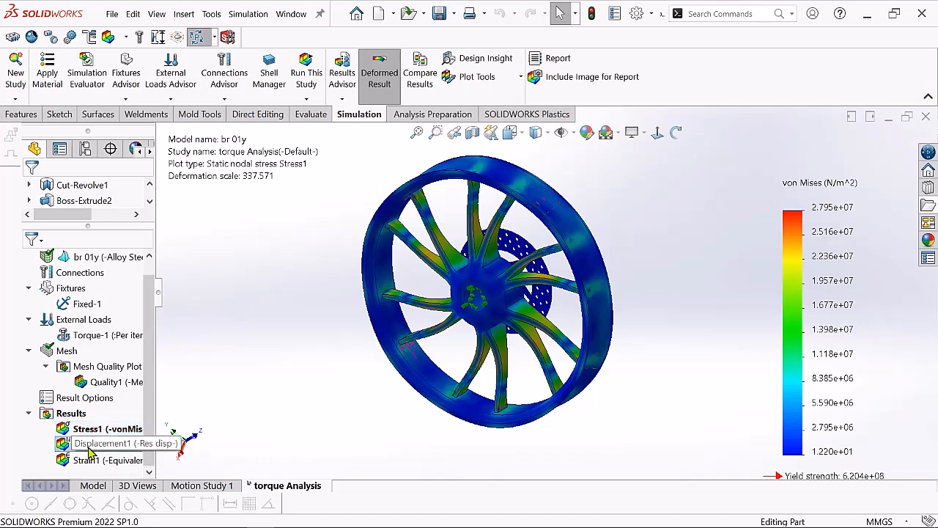
right_click(88, 449)
click(134, 333)
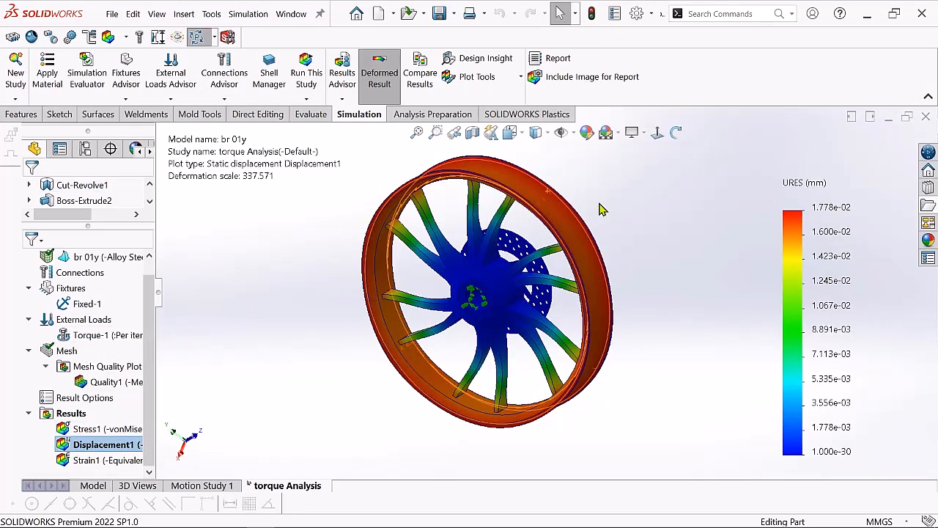
click(676, 133)
drag(675, 237, 598, 306)
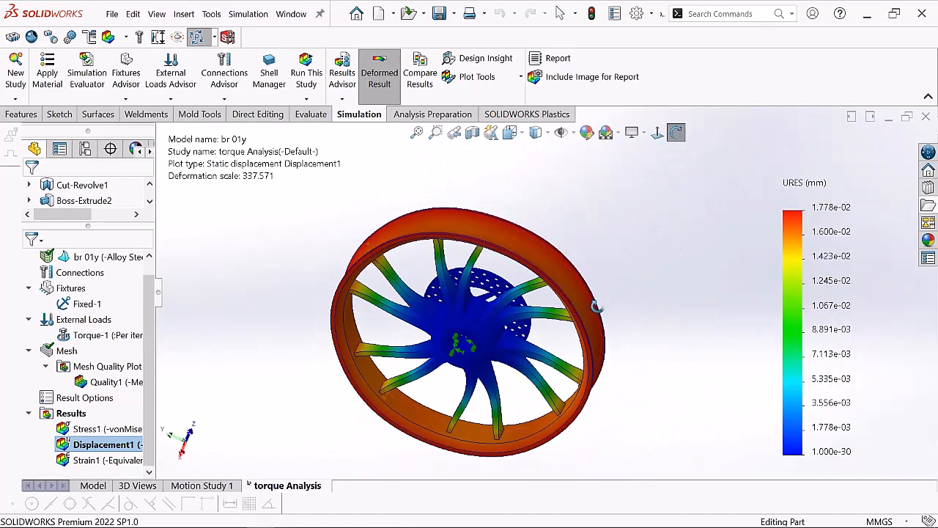
right_click(202, 384)
click(280, 192)
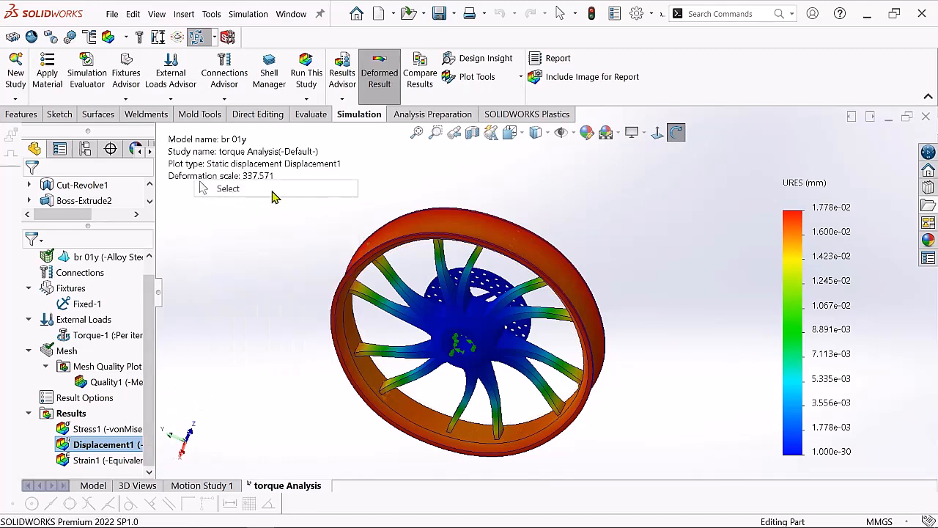
Step: Animate the Displacement1 plot, examine the wheel's deformation from several angles, and end the animation
right_click(104, 444)
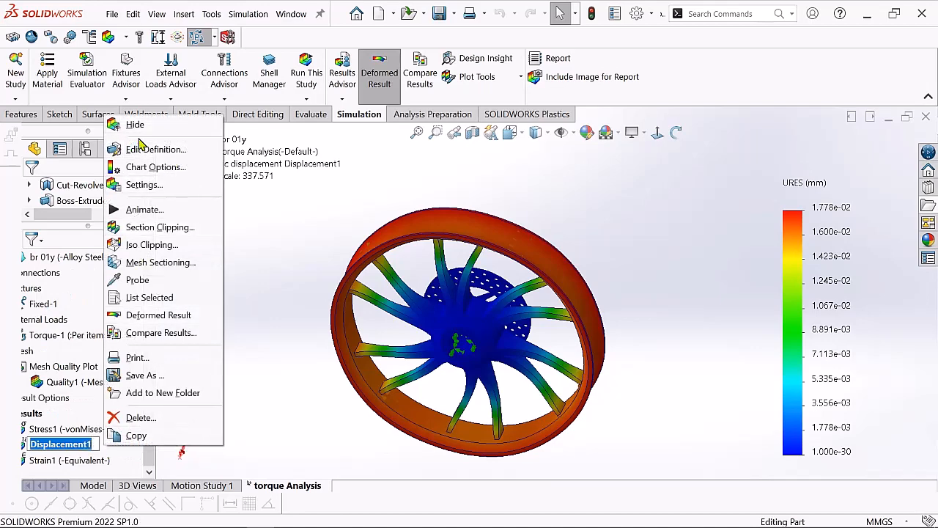
click(145, 209)
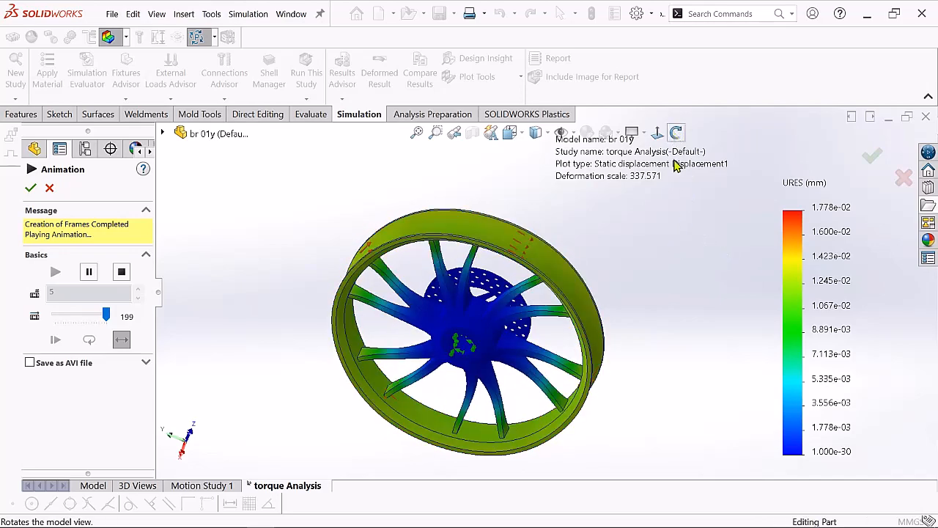
click(676, 132)
drag(647, 244, 632, 290)
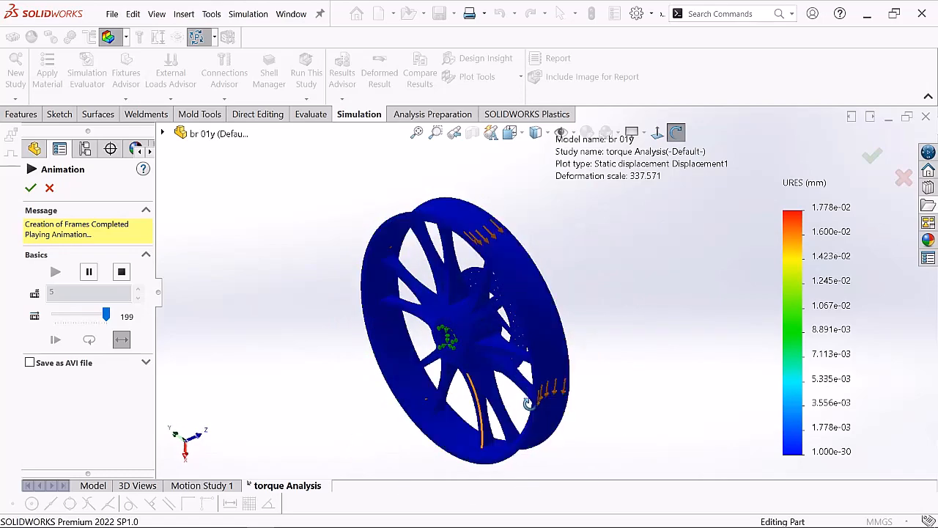
scroll(528, 404, down, 2)
scroll(544, 220, up, 1)
drag(615, 218, 626, 246)
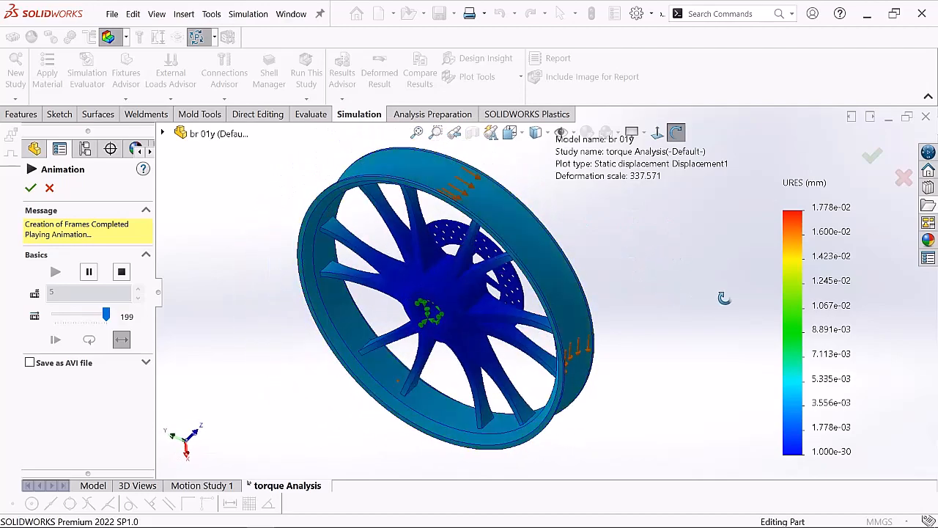
right_click(617, 233)
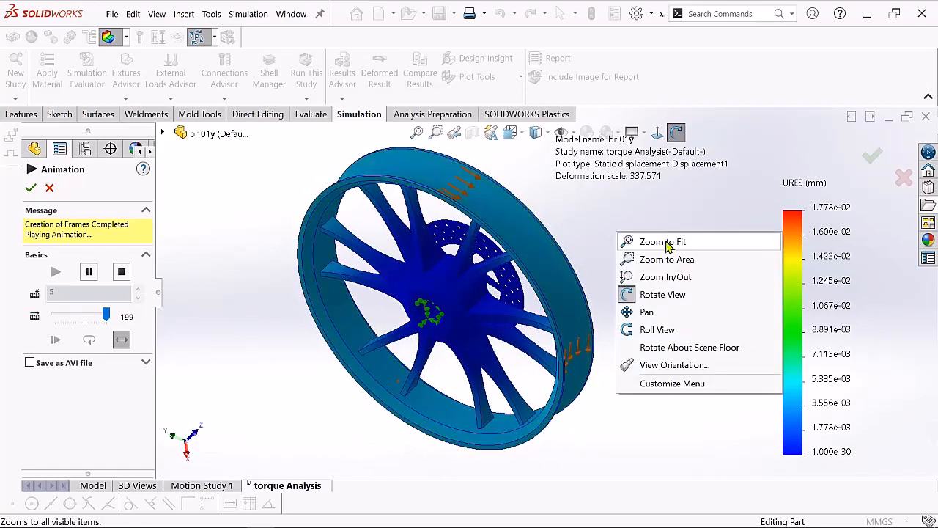
click(662, 294)
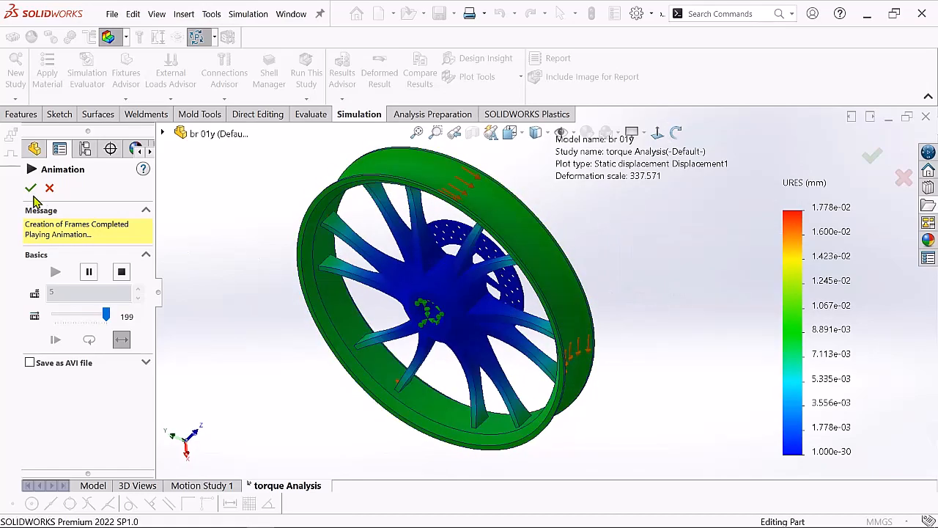
click(31, 189)
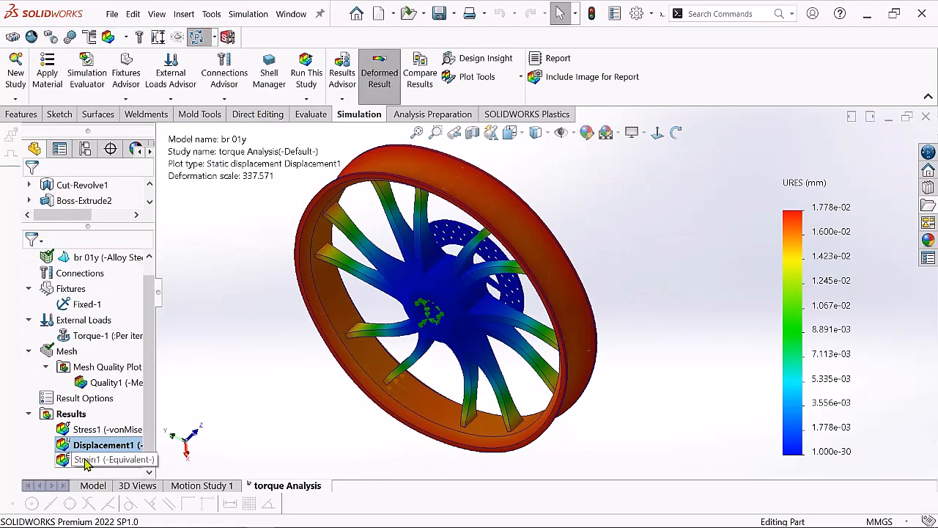
Step: Show the Strain1 plot and examine the equivalent strain on the spokes, hub and rim
click(86, 462)
right_click(86, 462)
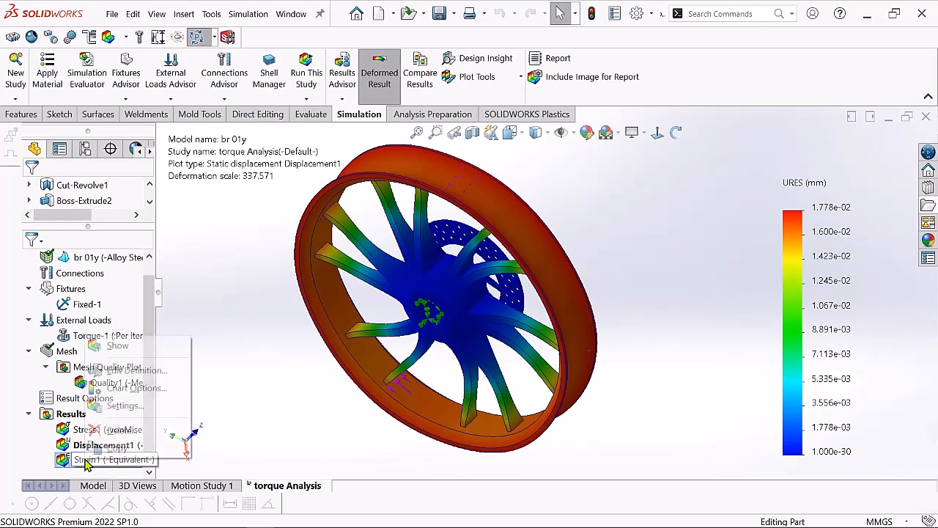
click(117, 346)
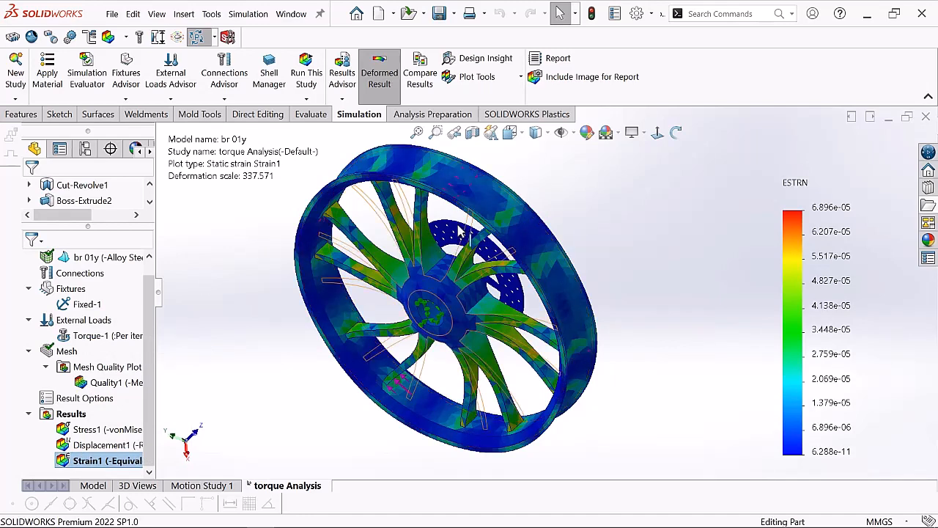
scroll(649, 168, down, 2)
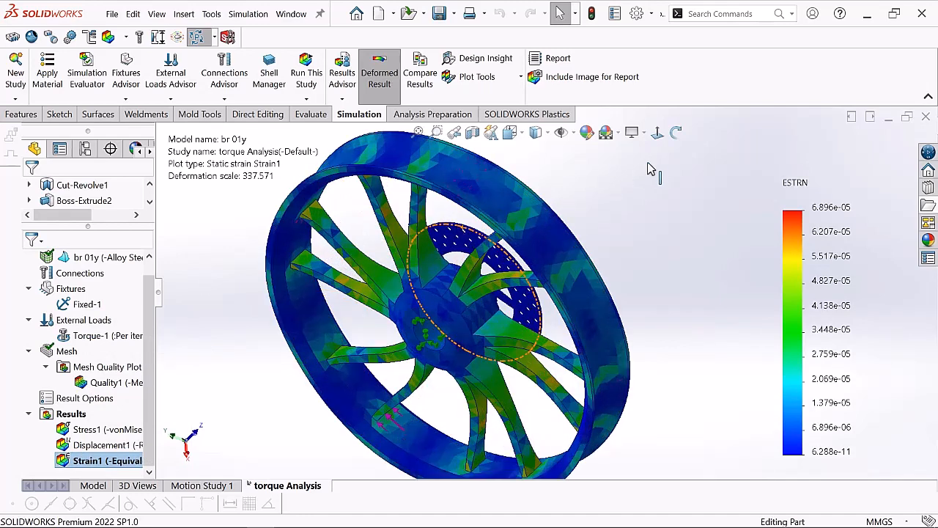
click(676, 134)
drag(598, 265, 199, 367)
right_click(206, 349)
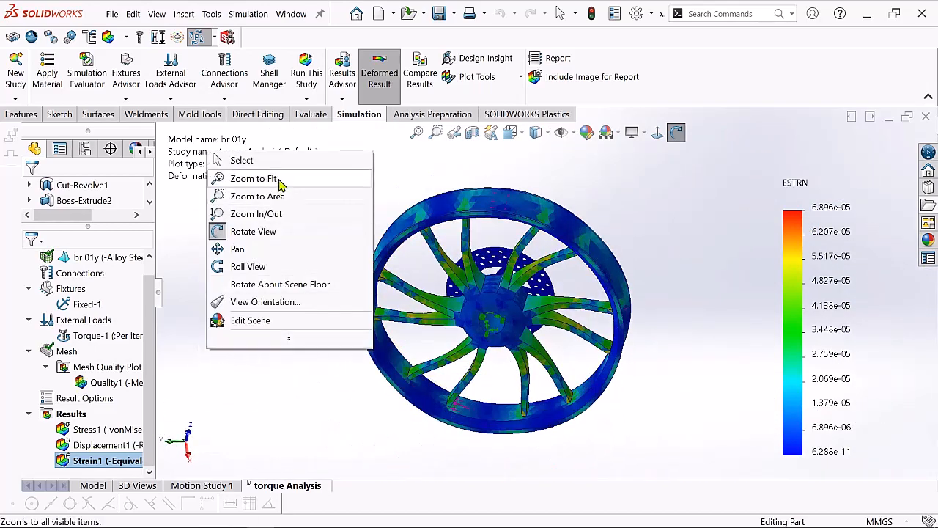
click(241, 160)
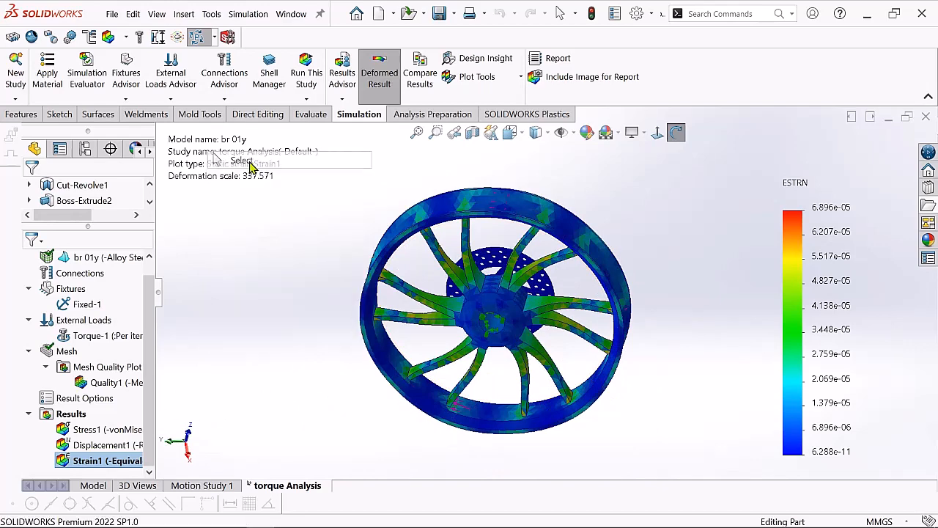
Step: Animate the Strain1 plot and examine the changing strain on the wheel from another angle
right_click(103, 460)
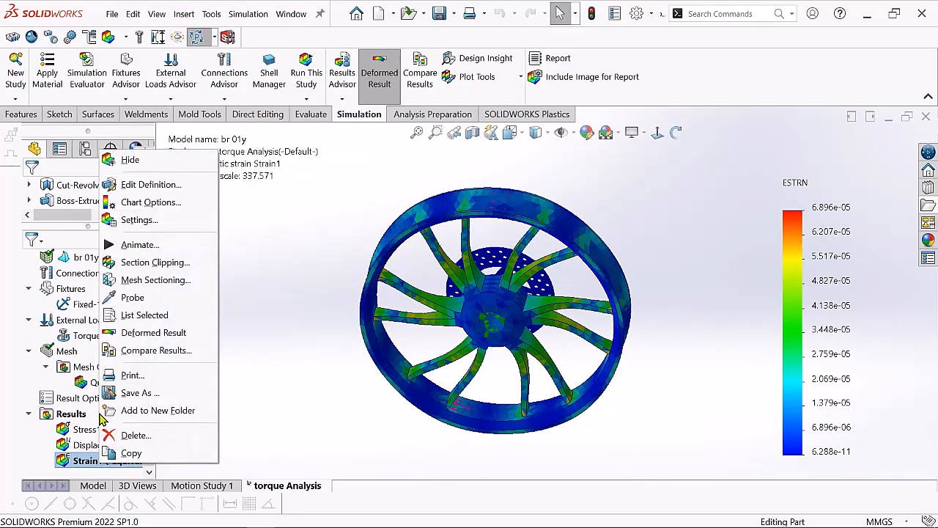
click(153, 250)
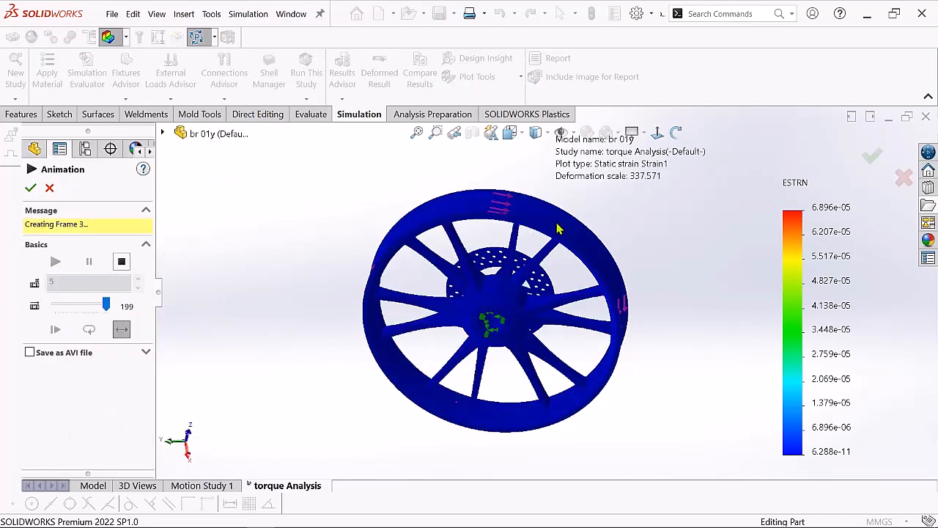
click(676, 132)
drag(682, 249, 685, 323)
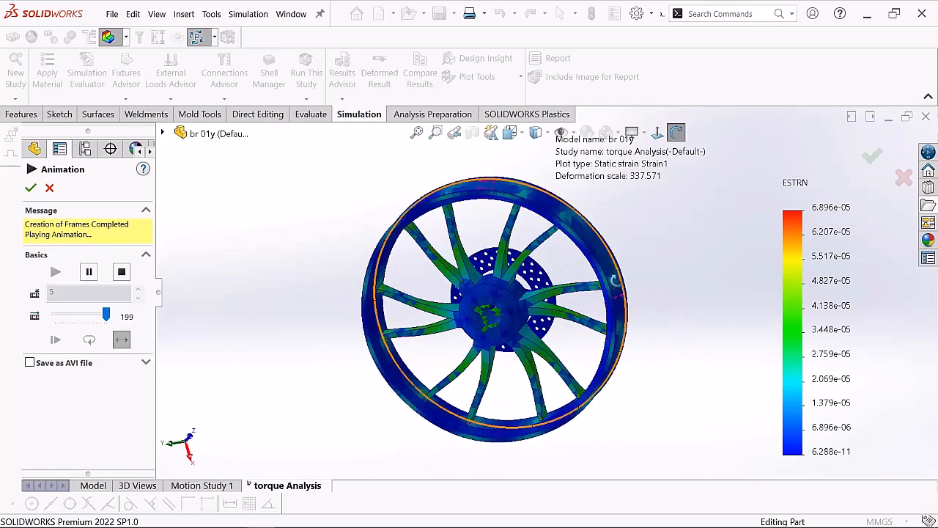